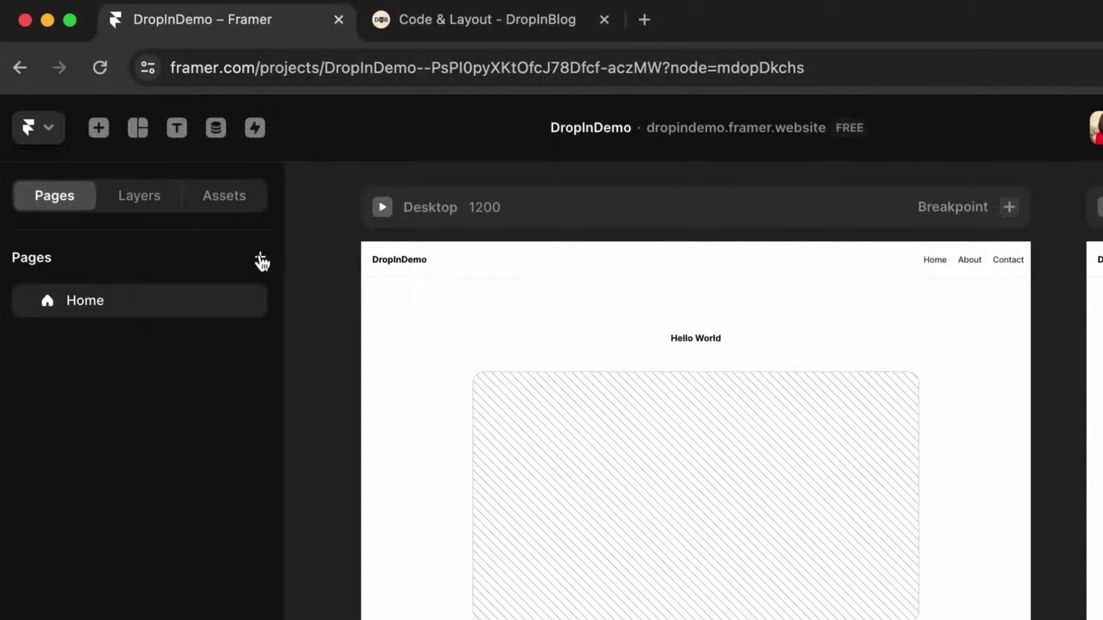
# Add a new blank page to the DropInDemo project and name it blog
pyautogui.click(260, 258)
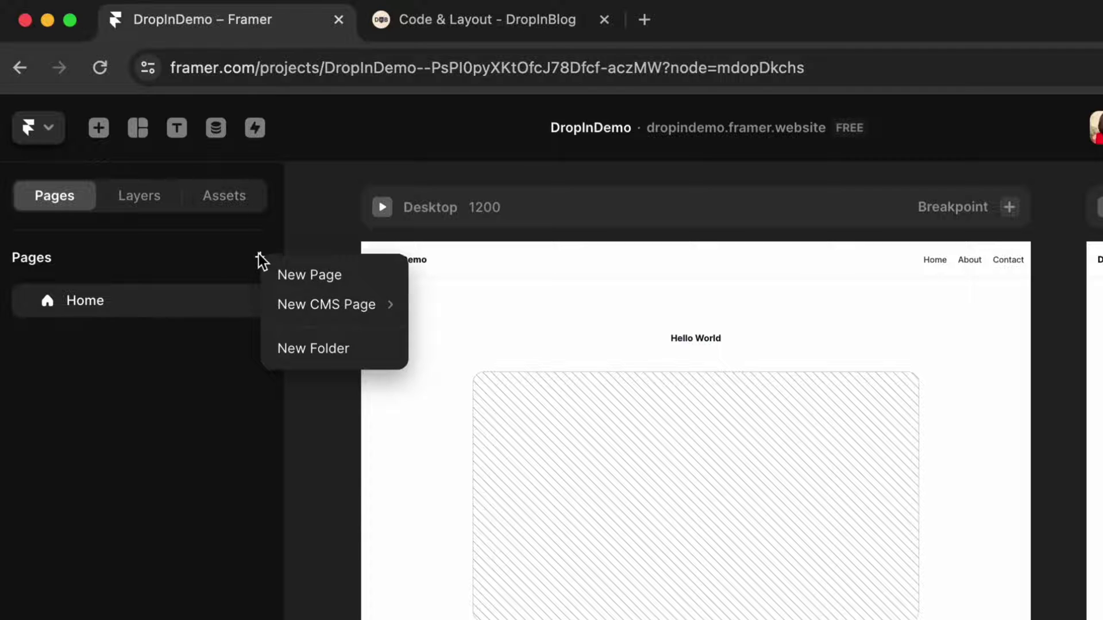
pyautogui.click(305, 285)
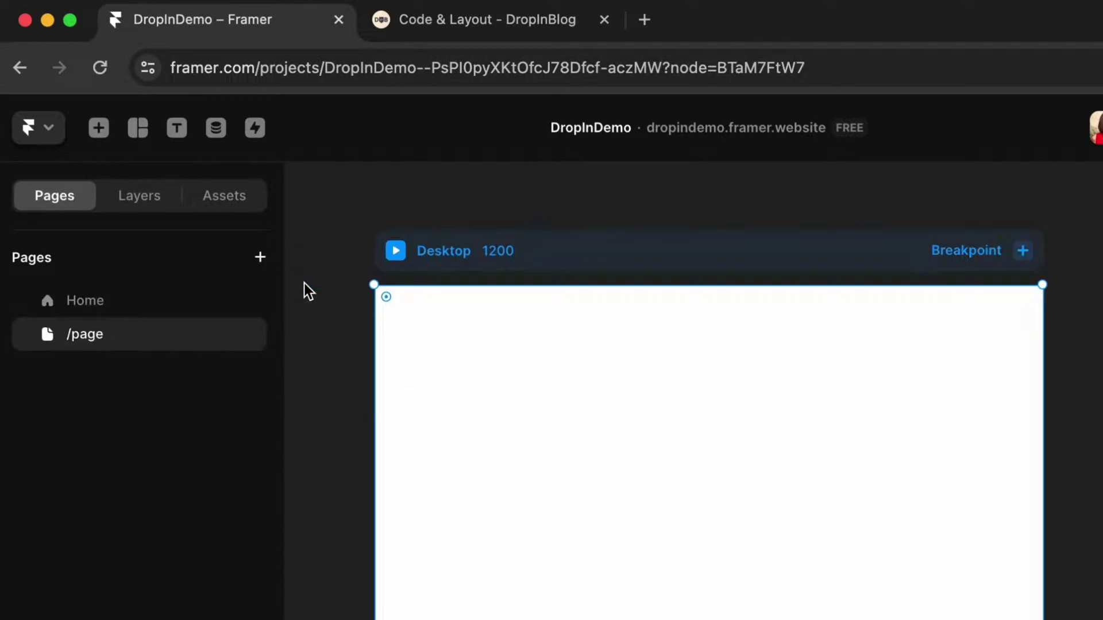
pyautogui.doubleClick(85, 337)
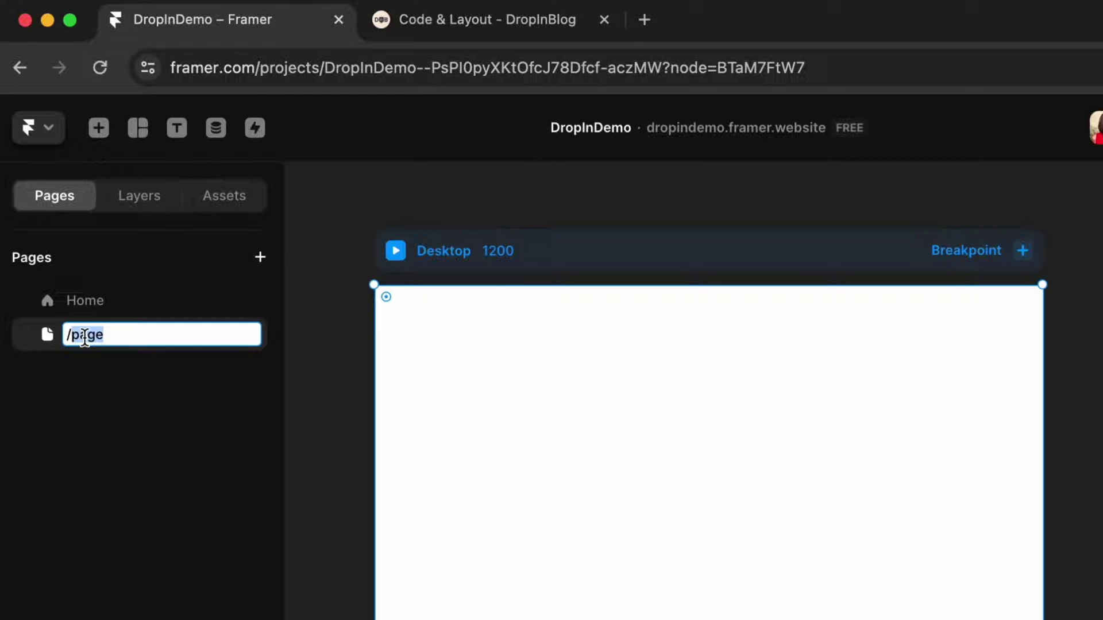
pyautogui.write('blog')
pyautogui.press('Return')
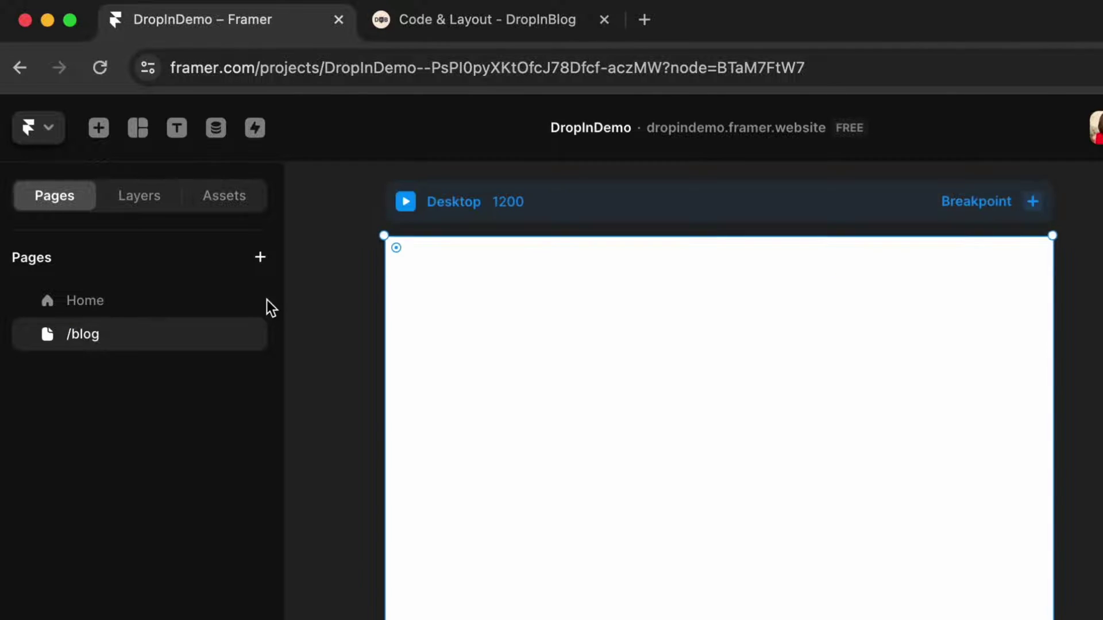
# Drag the Navigation and Footer components from Assets onto the /blog Desktop frame
pyautogui.click(230, 199)
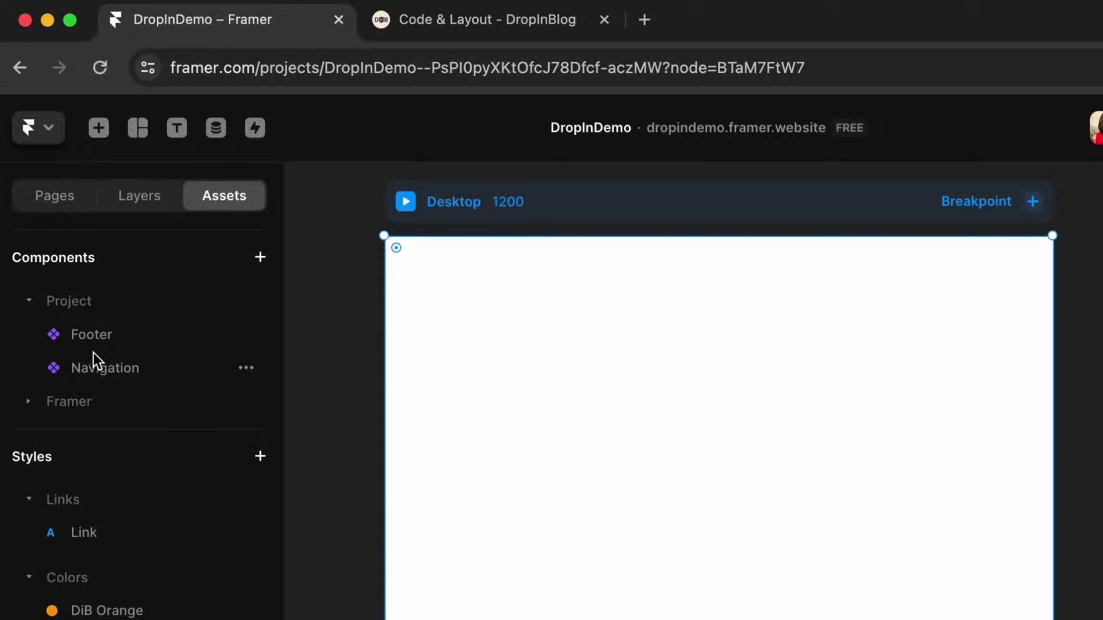
pyautogui.moveTo(96, 374); pyautogui.dragTo(501, 293)
pyautogui.moveTo(84, 338); pyautogui.dragTo(574, 318)
# Set both the Navigation and Footer widths to Fill
pyautogui.click(672, 258)
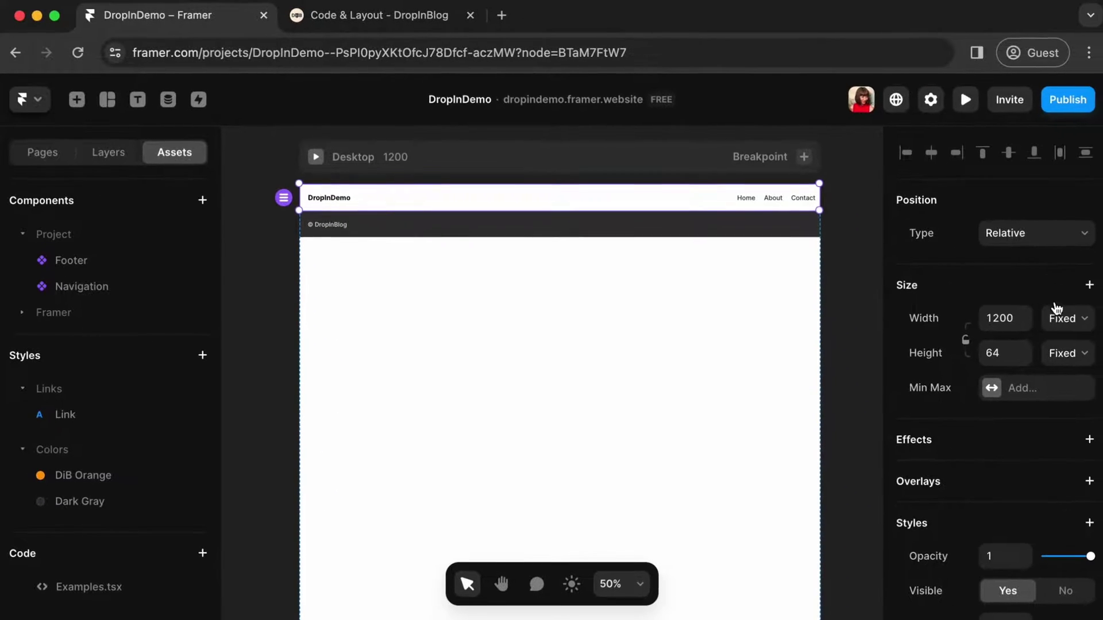
pyautogui.click(1056, 310)
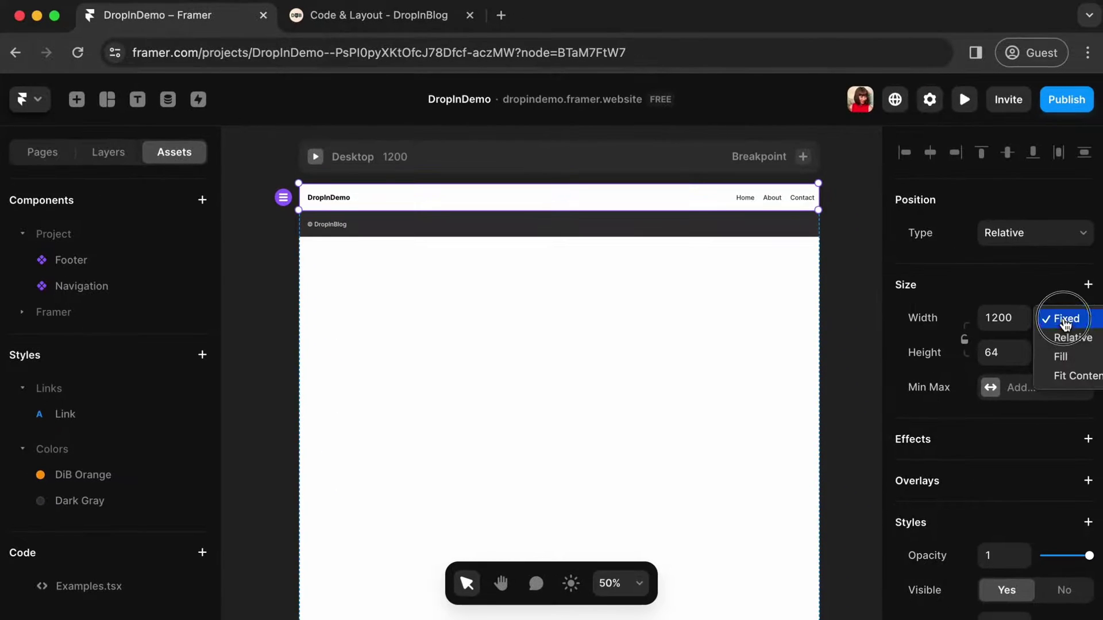
pyautogui.click(1074, 358)
pyautogui.click(639, 225)
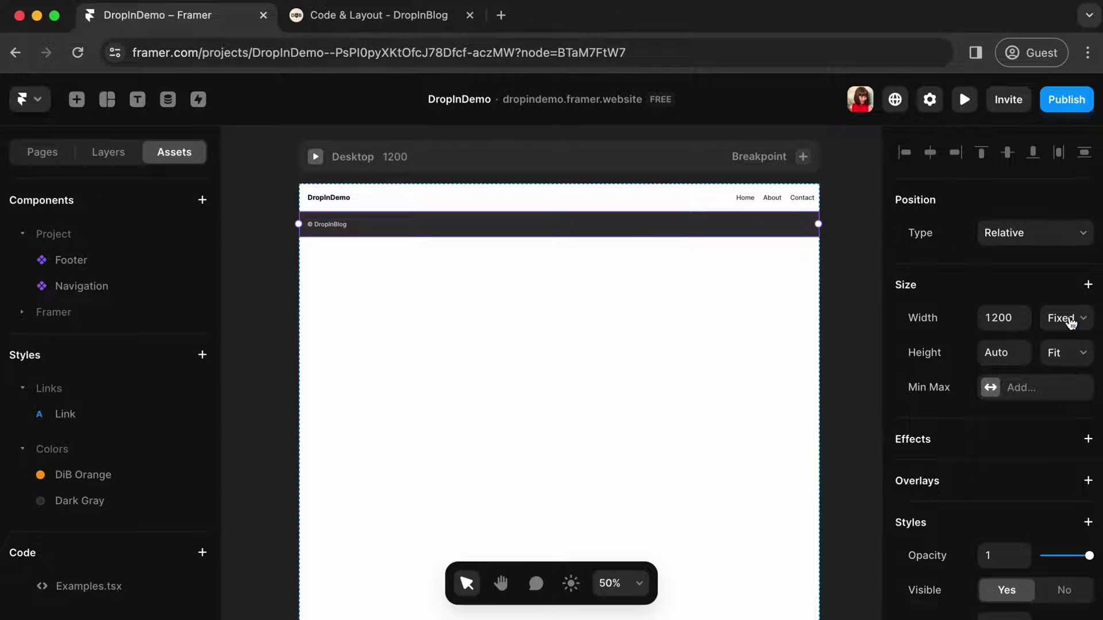
pyautogui.click(1066, 317)
pyautogui.click(1067, 359)
# Change the /blog Desktop frame's height from Fixed 1080 to Fit Content via Layers
pyautogui.click(103, 157)
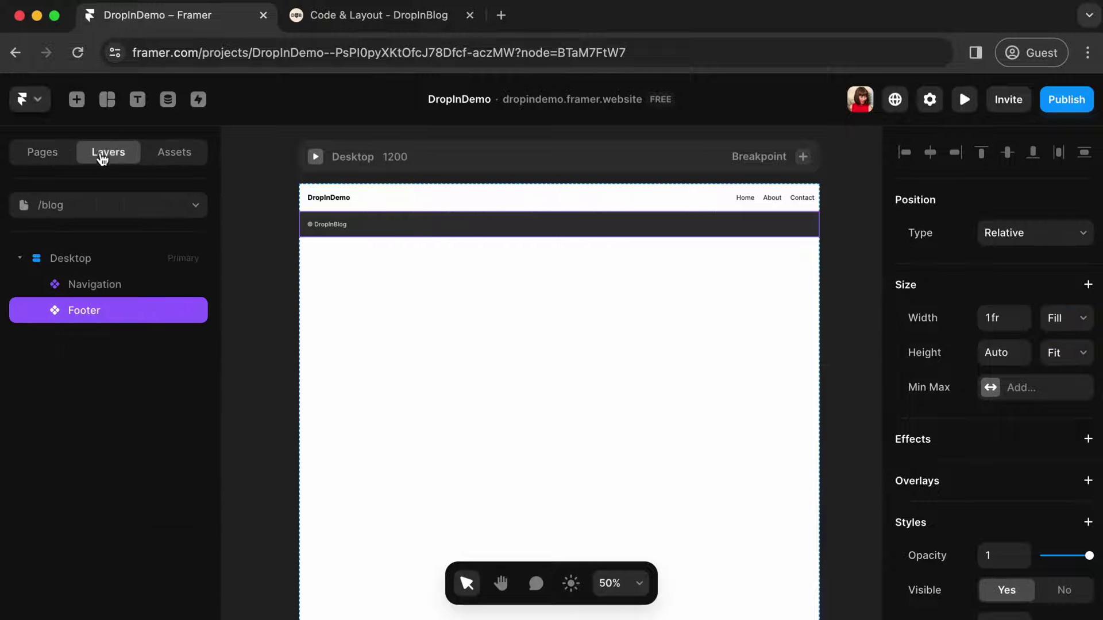
pyautogui.click(70, 259)
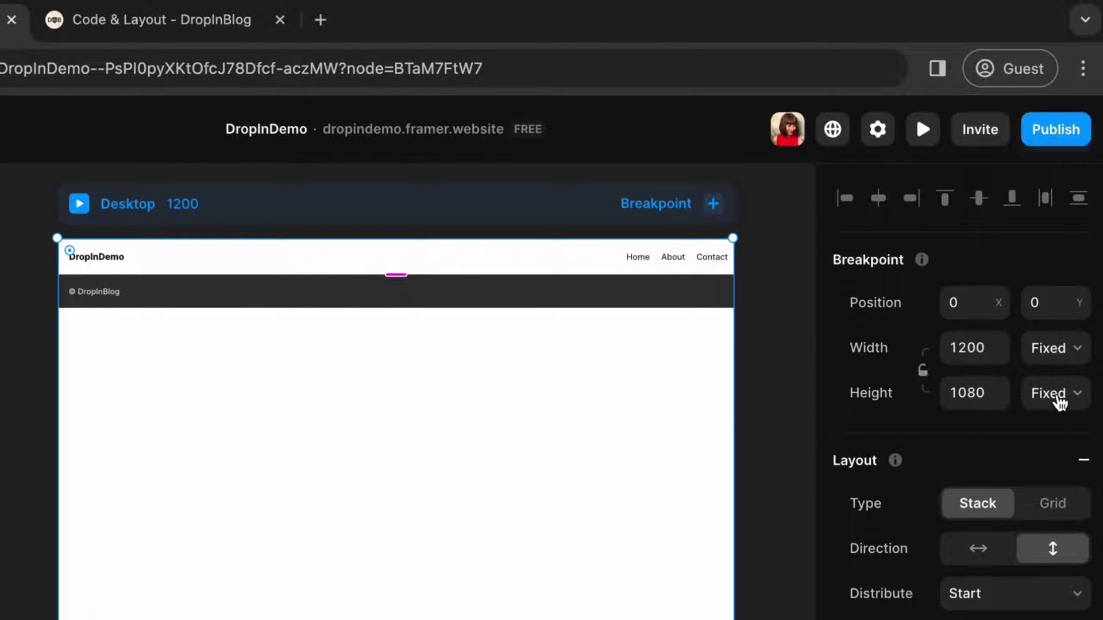
pyautogui.click(1058, 397)
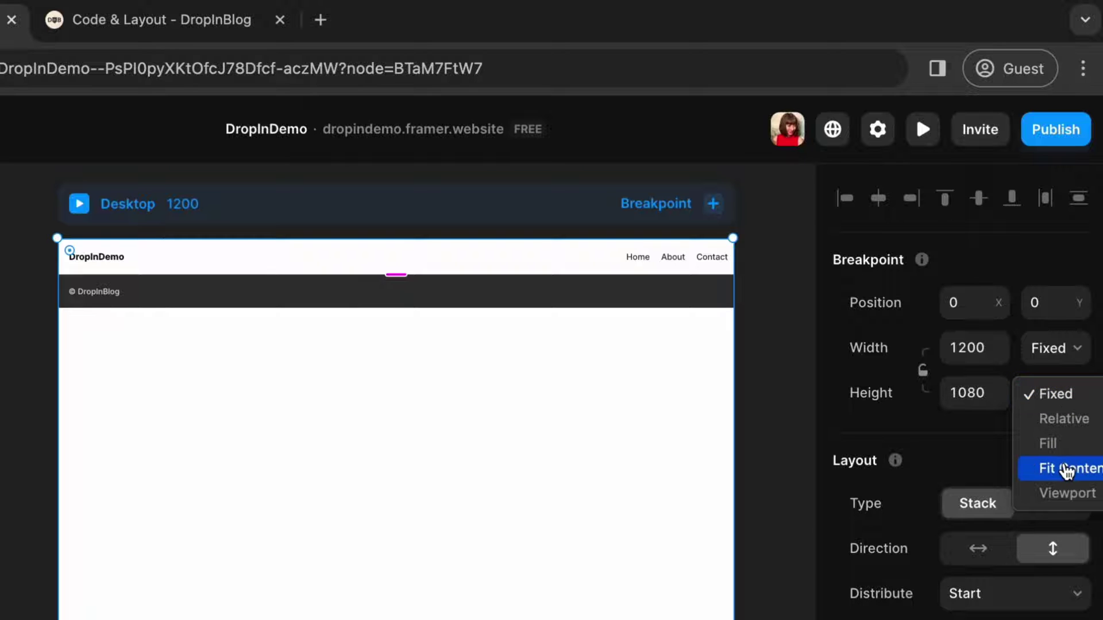
pyautogui.click(1066, 469)
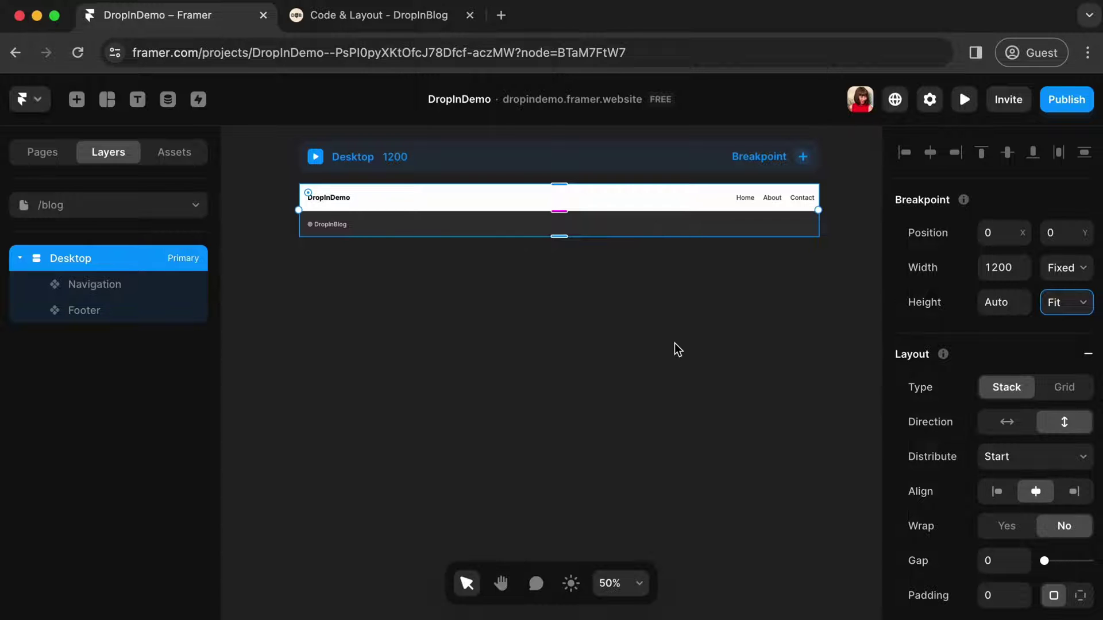
# Draw a new frame and place it between Navigation and Footer
pyautogui.click(138, 104)
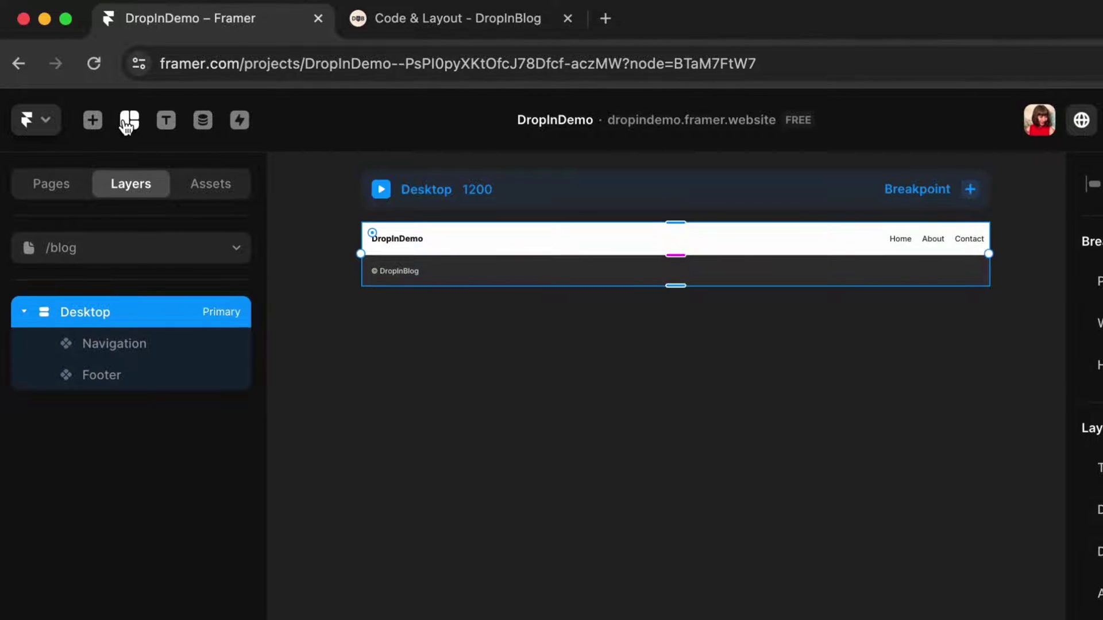
pyautogui.click(128, 121)
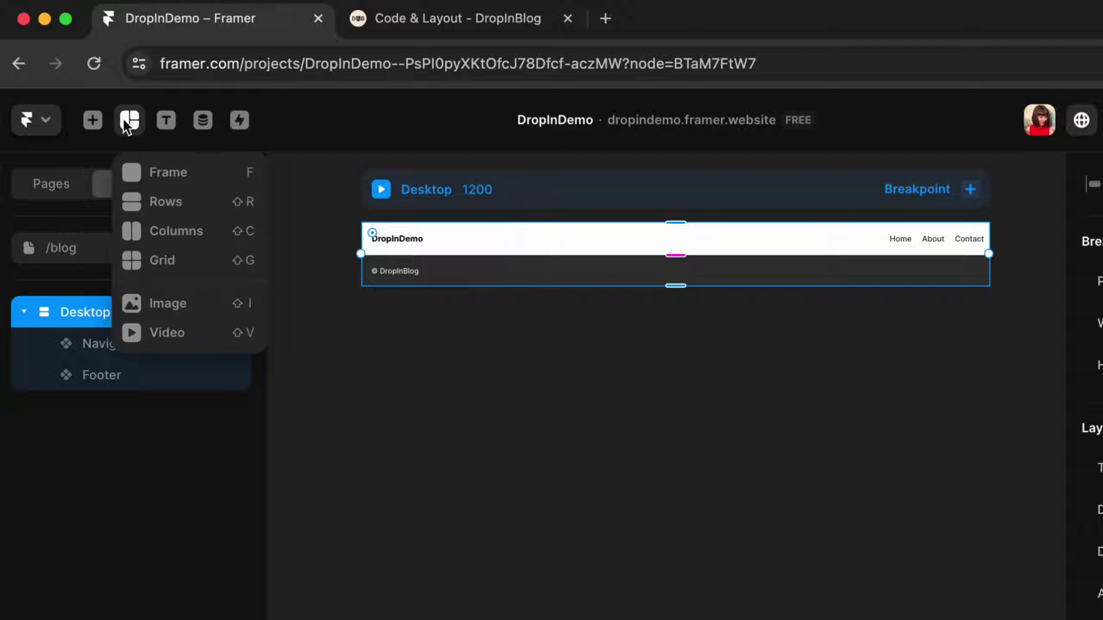
pyautogui.click(164, 173)
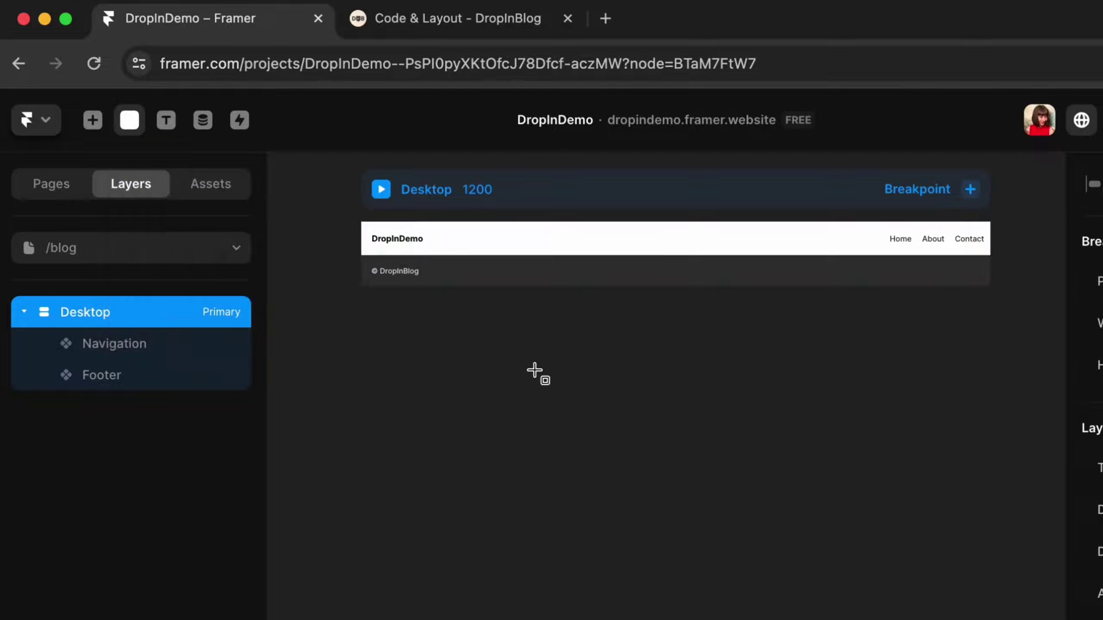
pyautogui.moveTo(495, 340); pyautogui.dragTo(875, 534)
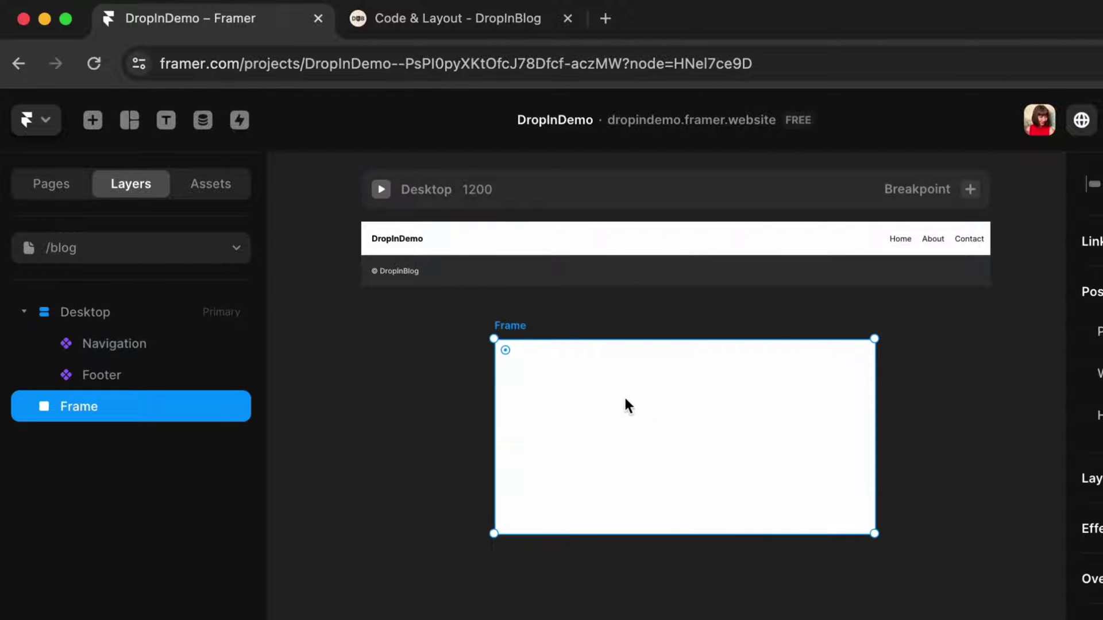
pyautogui.moveTo(664, 415); pyautogui.dragTo(668, 255)
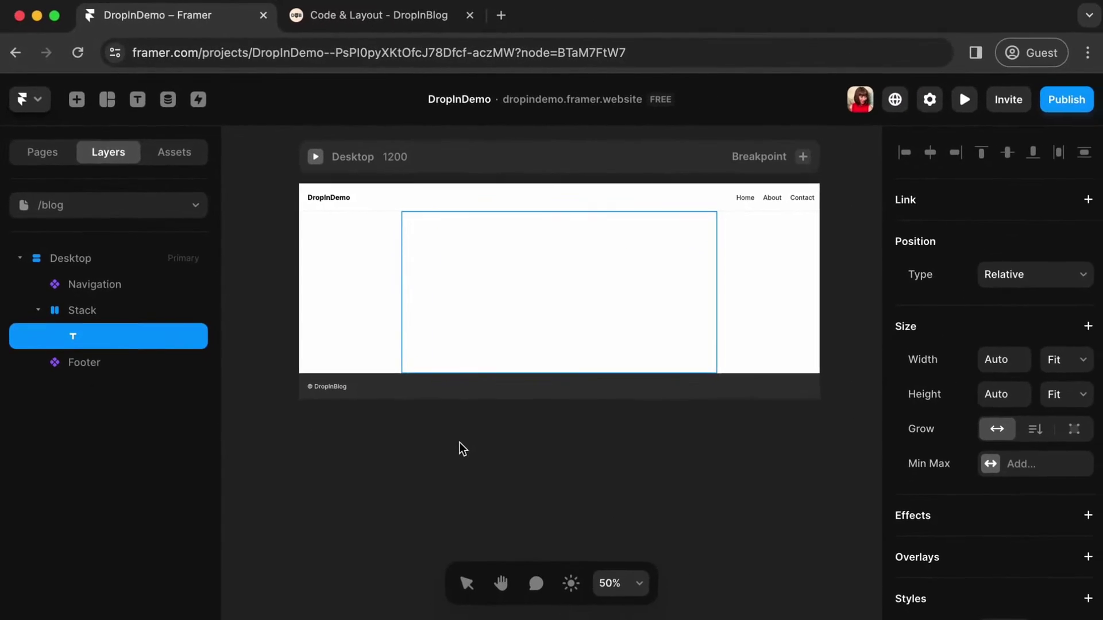
# Draw a smaller 526×220 frame and nest it inside the middle frame
pyautogui.click(107, 99)
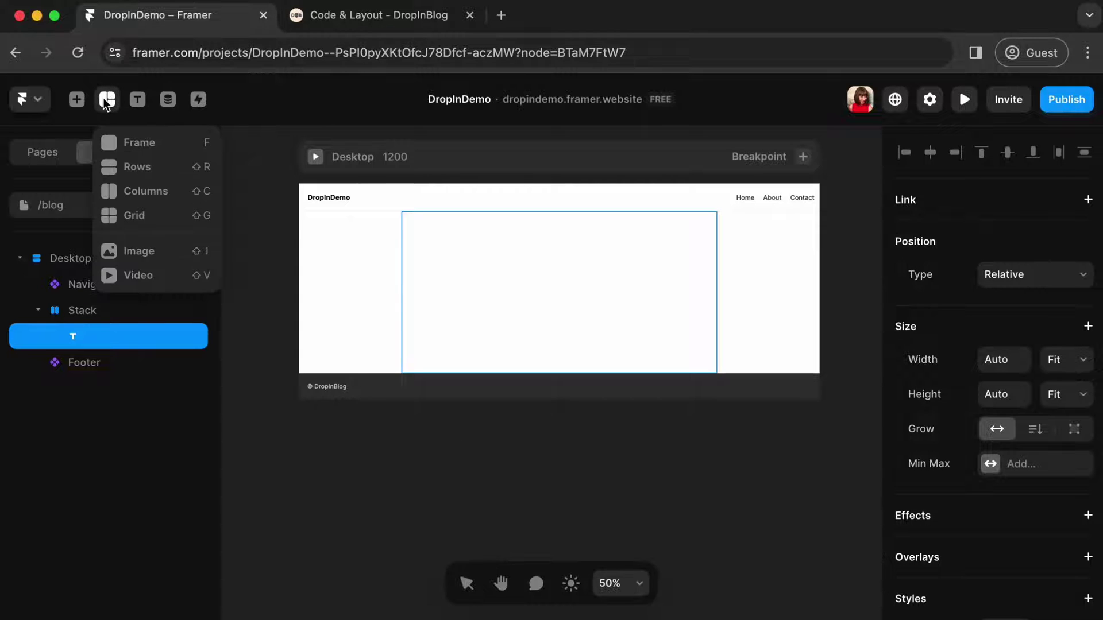
pyautogui.click(125, 142)
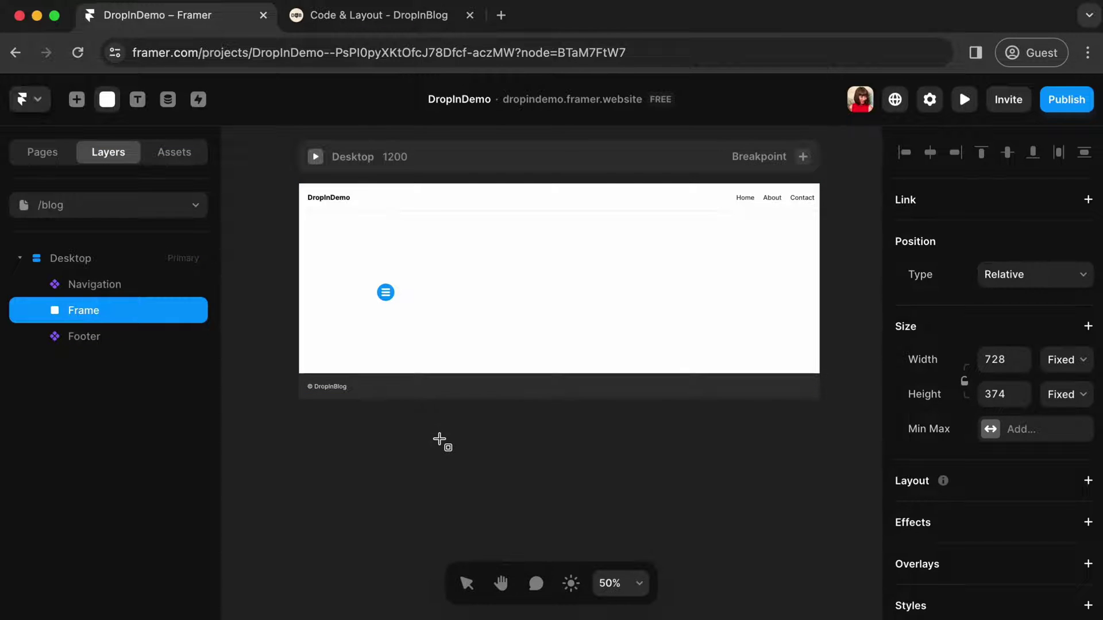
pyautogui.moveTo(440, 439); pyautogui.dragTo(666, 534)
pyautogui.moveTo(542, 473); pyautogui.dragTo(543, 283)
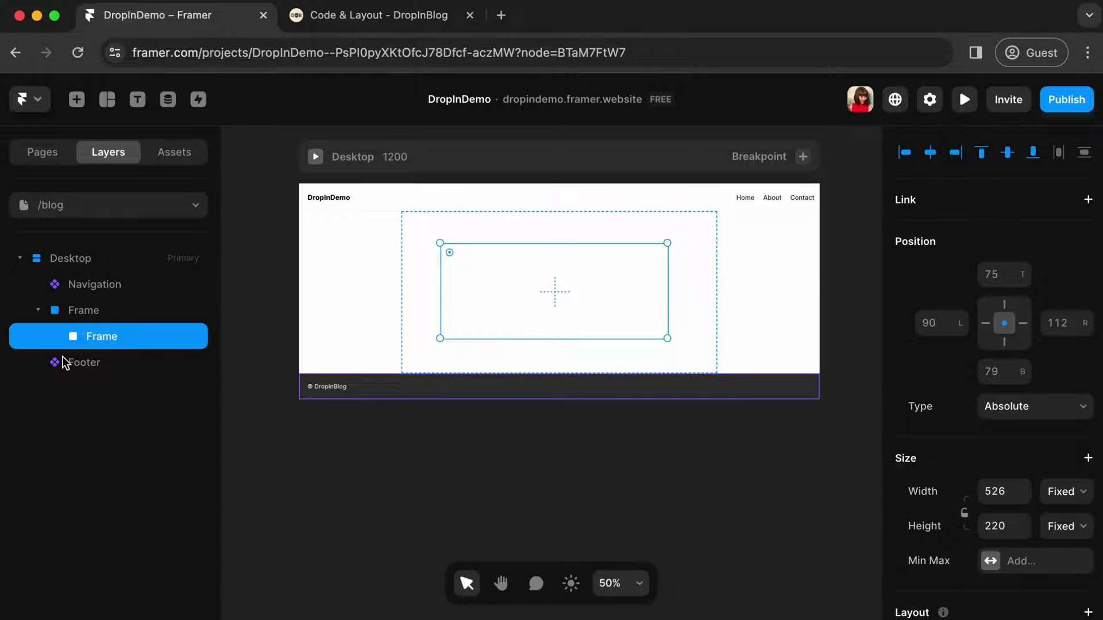
# Set the outer middle container's width to Fill and its height to Fit Content
pyautogui.click(421, 252)
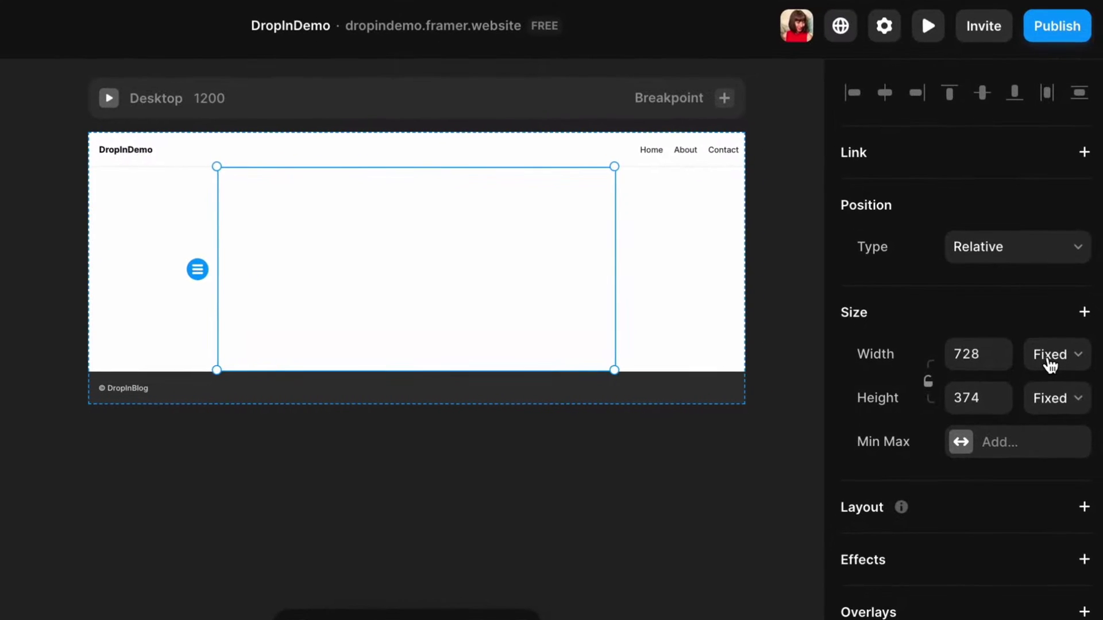
pyautogui.click(1050, 362)
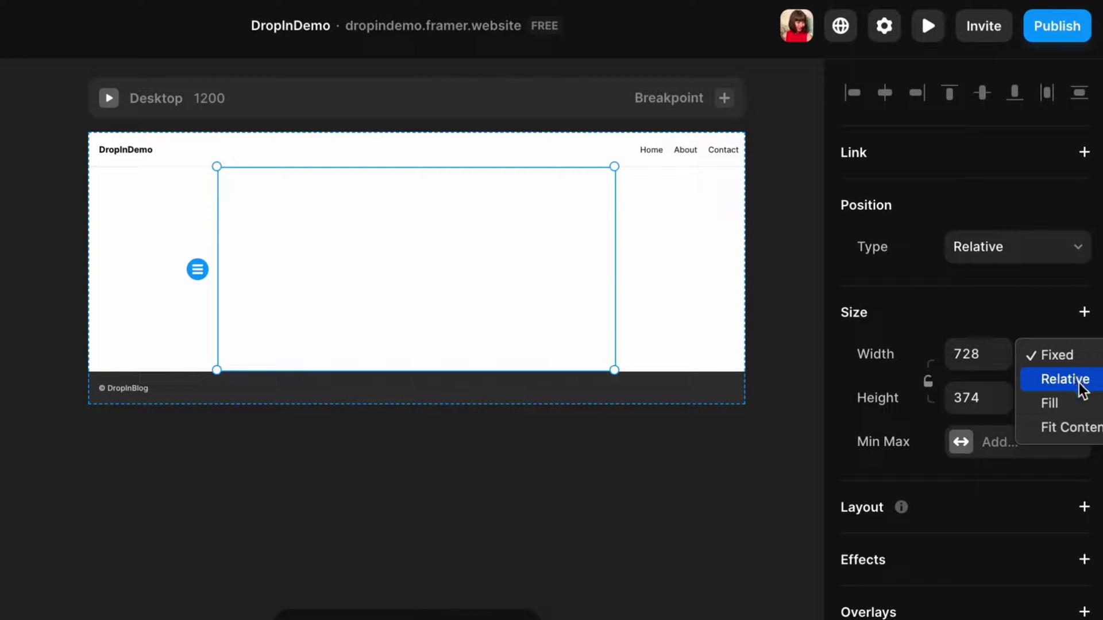
pyautogui.click(1073, 412)
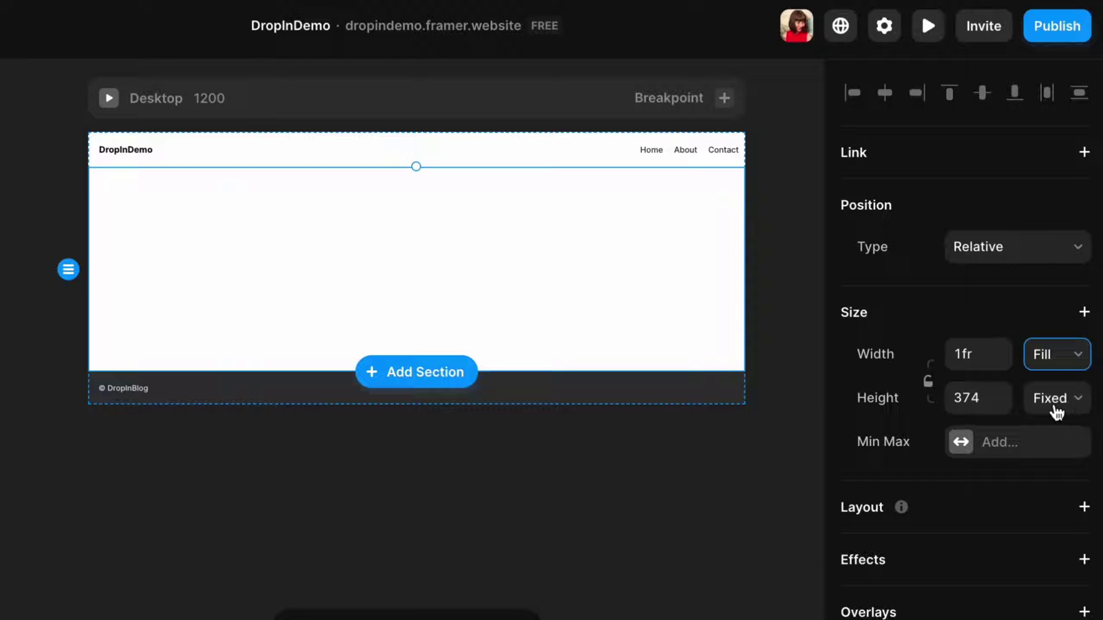
pyautogui.click(1055, 406)
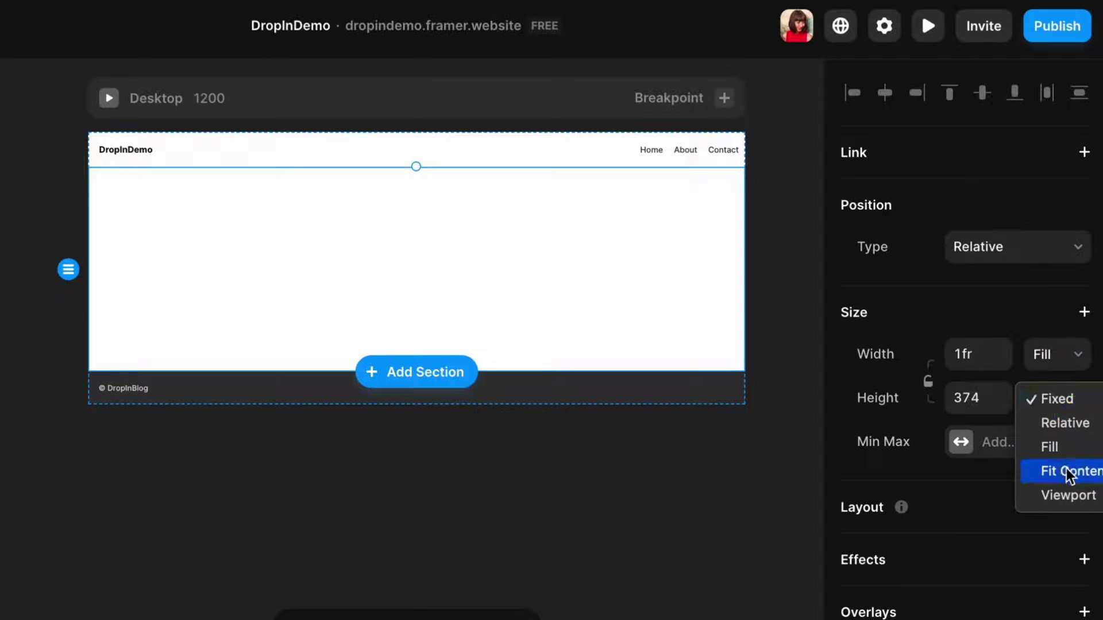
pyautogui.press('Escape')
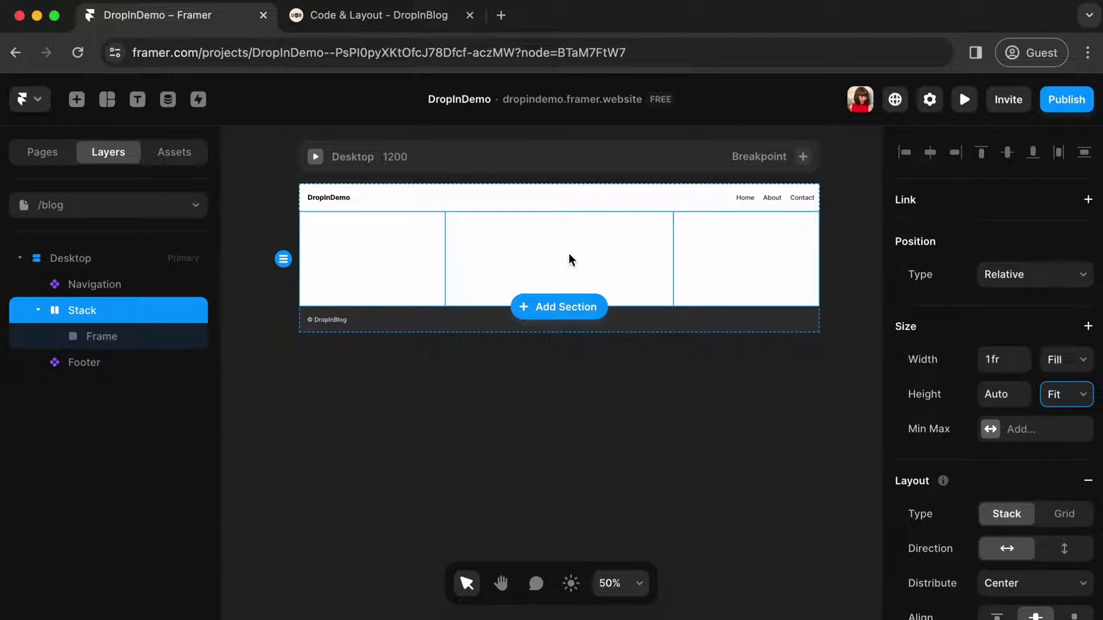
# Give the inner frame a height of 1000
pyautogui.click(569, 254)
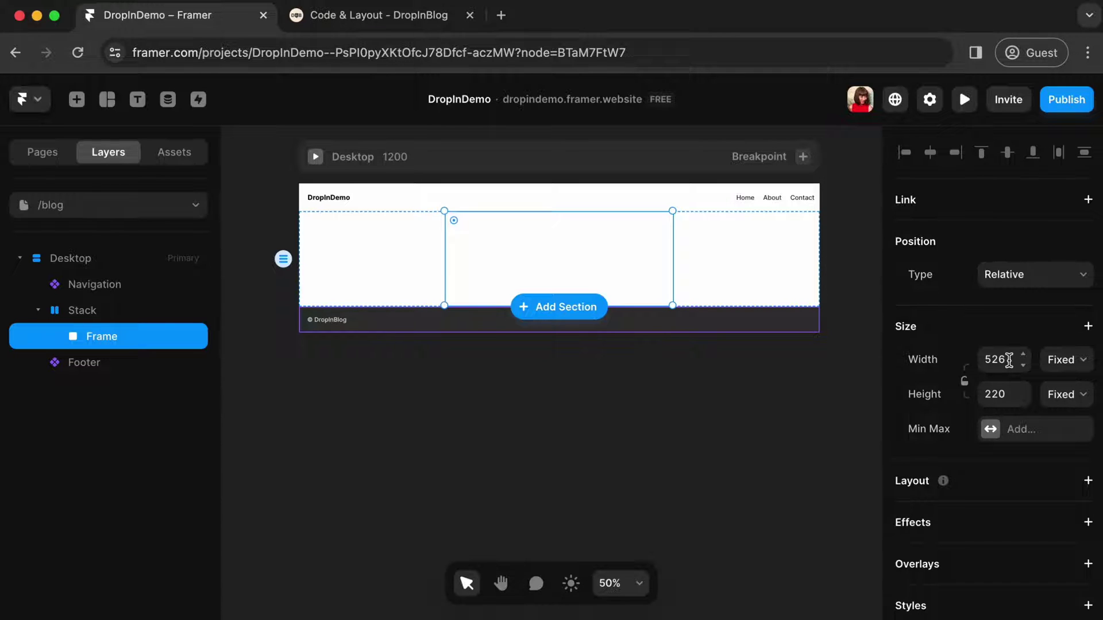
pyautogui.click(1005, 394)
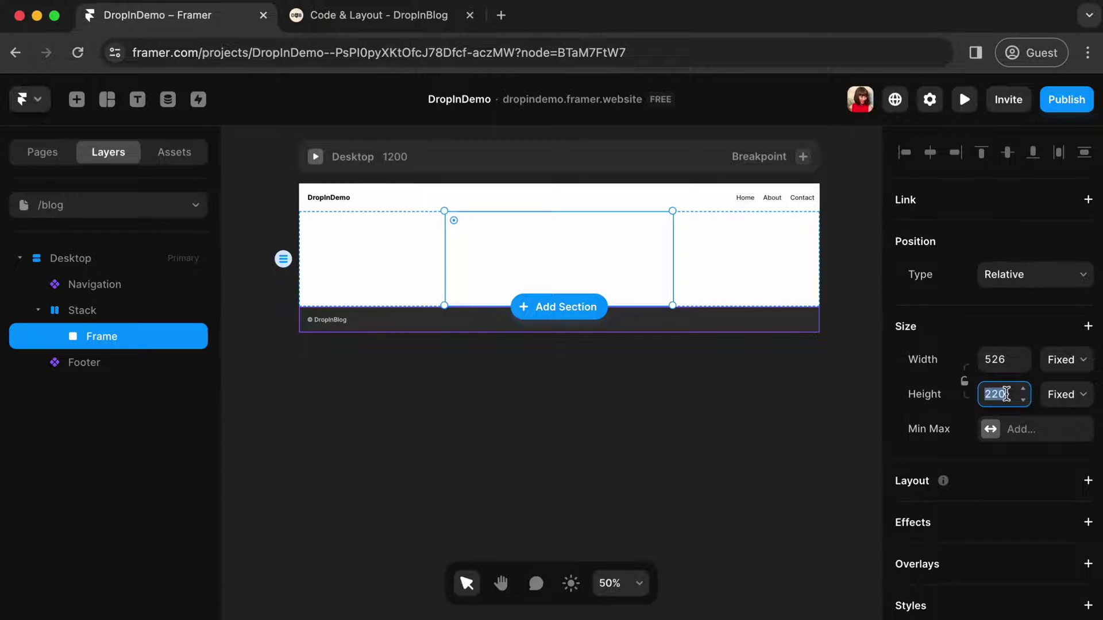
pyautogui.write('1000')
pyautogui.click(780, 430)
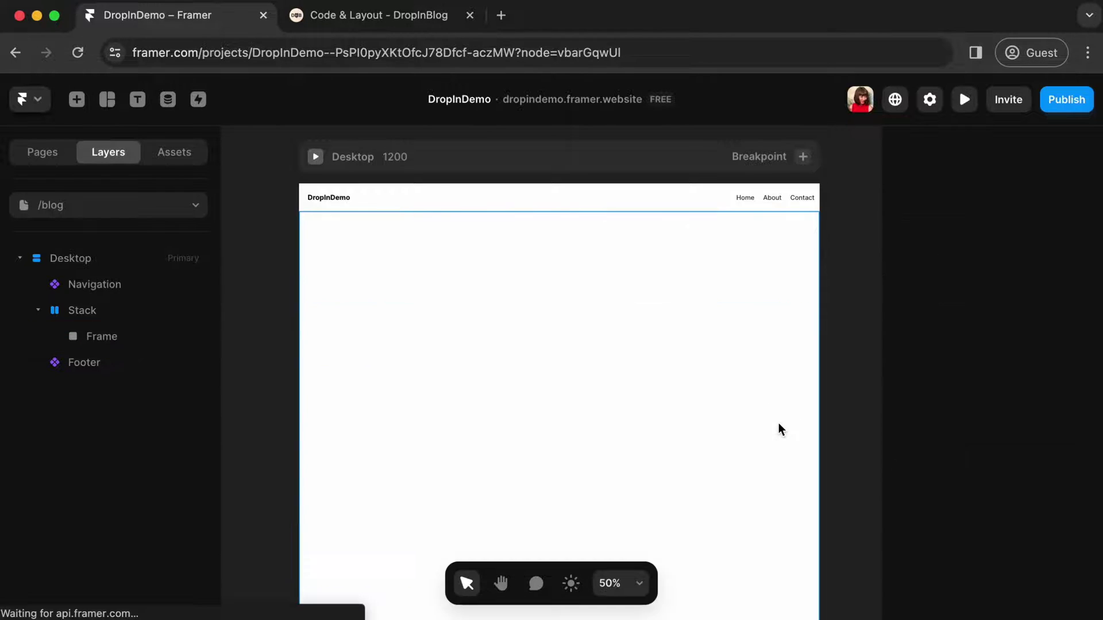
pyautogui.scroll(-5, 828, 312)
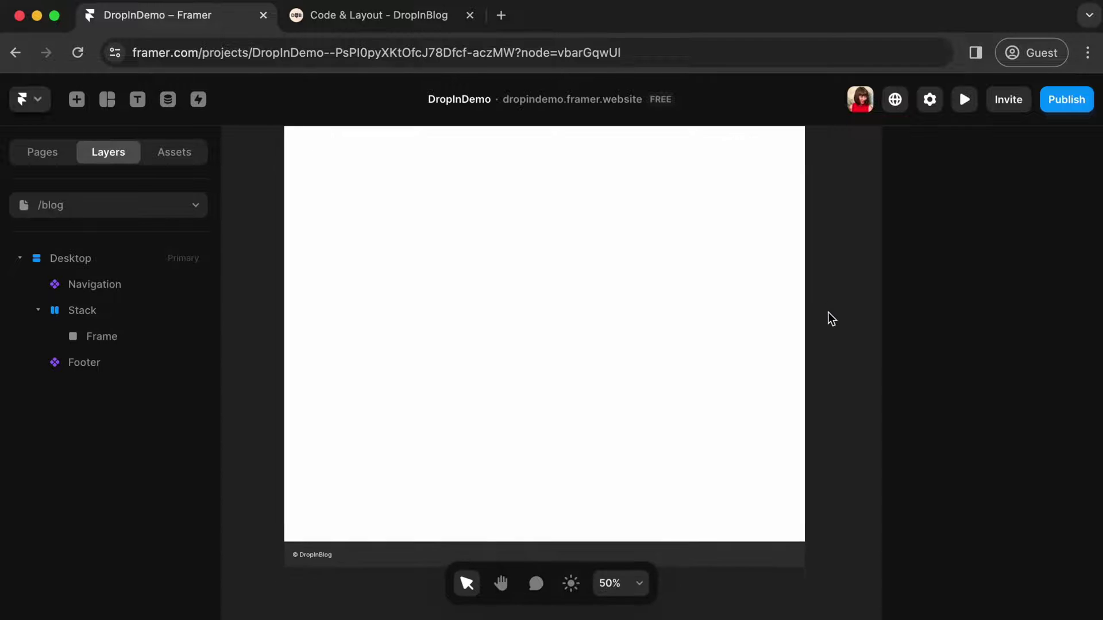
pyautogui.scroll(2, 828, 312)
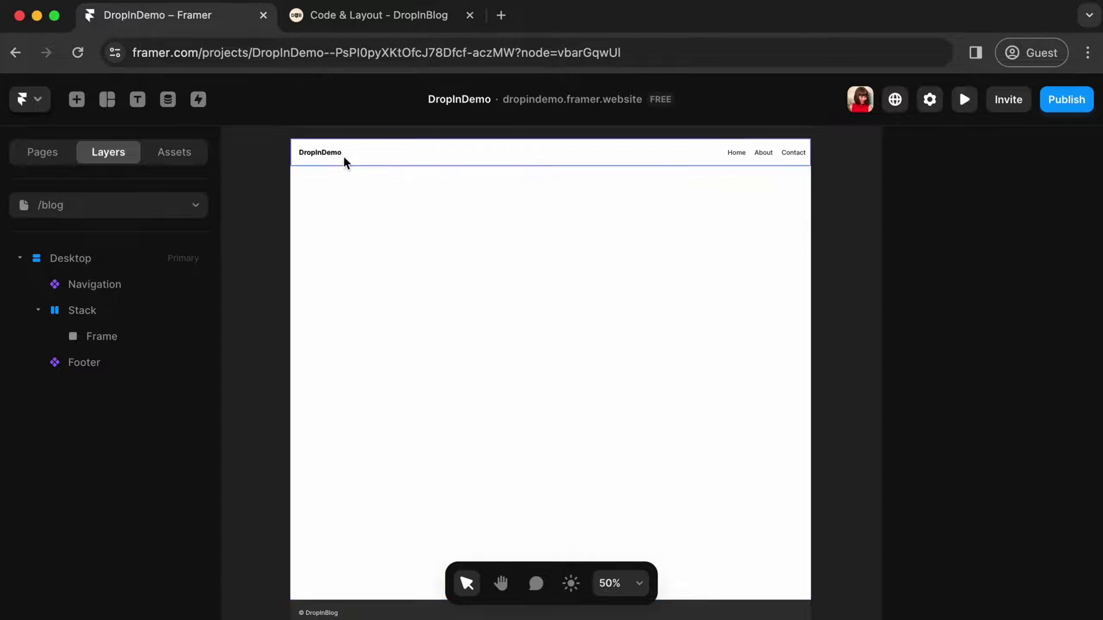
# Copy the Step 1 embed script from DropInBlog's Code & Layout page, then return to Framer
pyautogui.click(371, 15)
pyautogui.scroll(5, 482, 260)
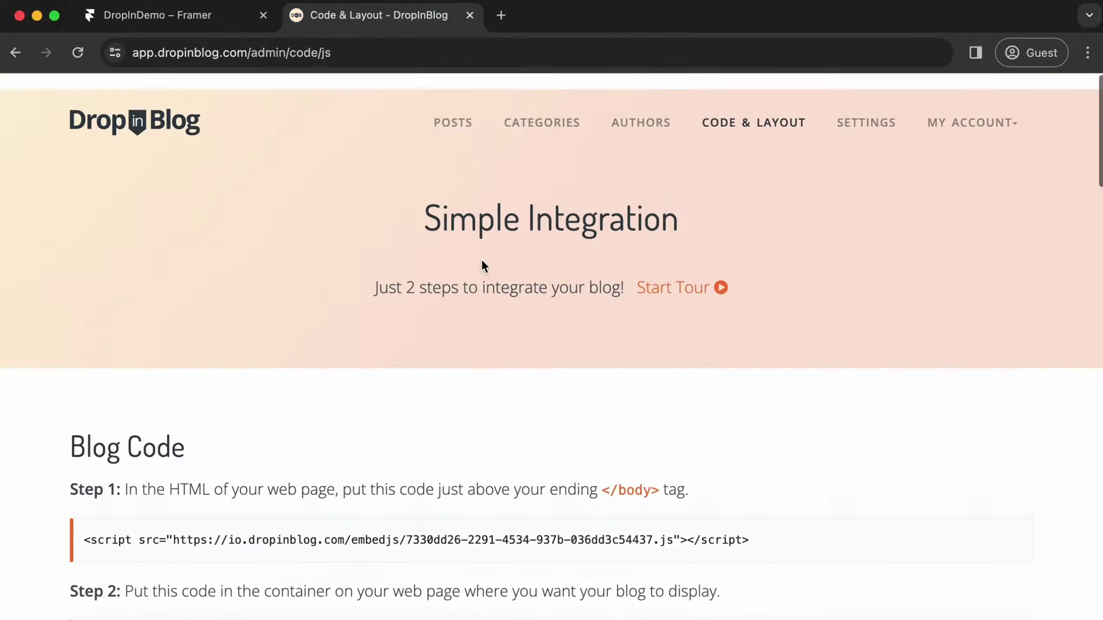
pyautogui.scroll(-3, 712, 353)
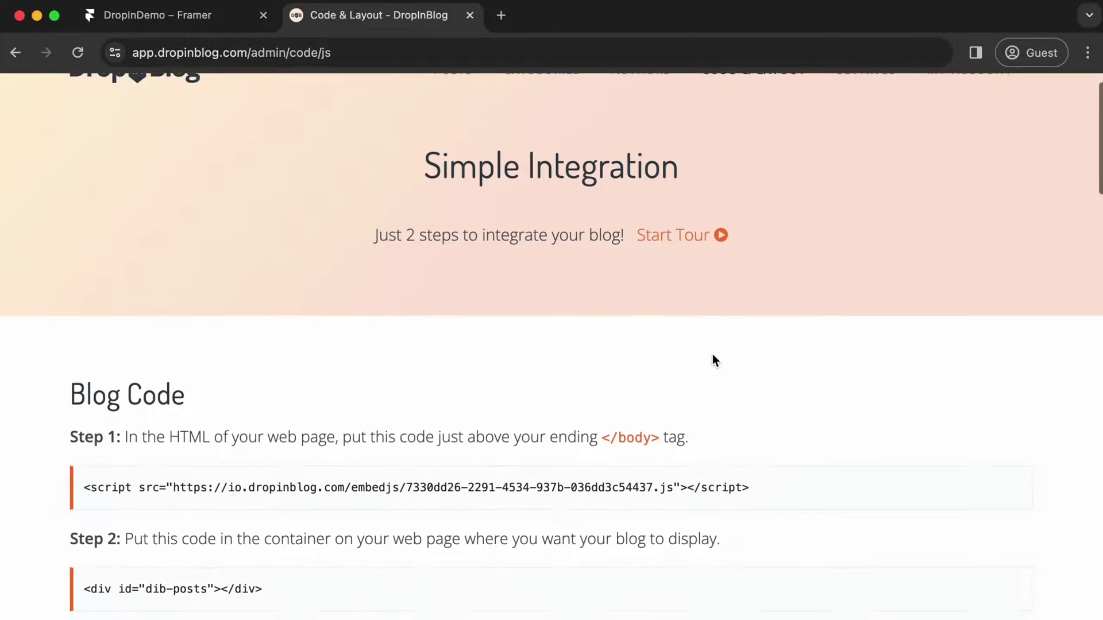
pyautogui.scroll(-3, 712, 355)
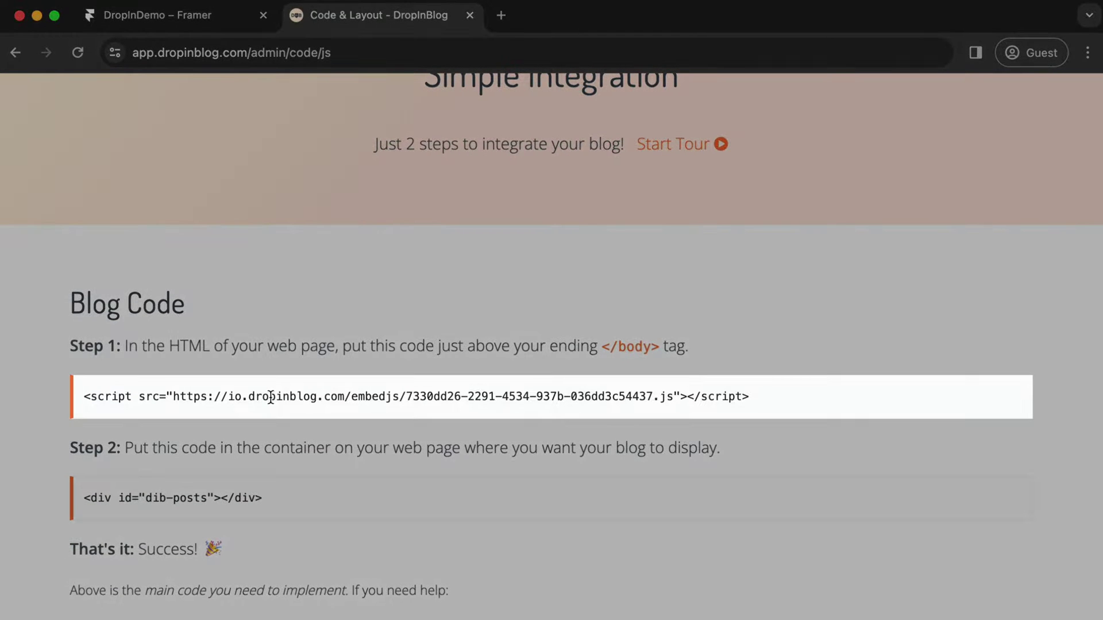
pyautogui.click(288, 396)
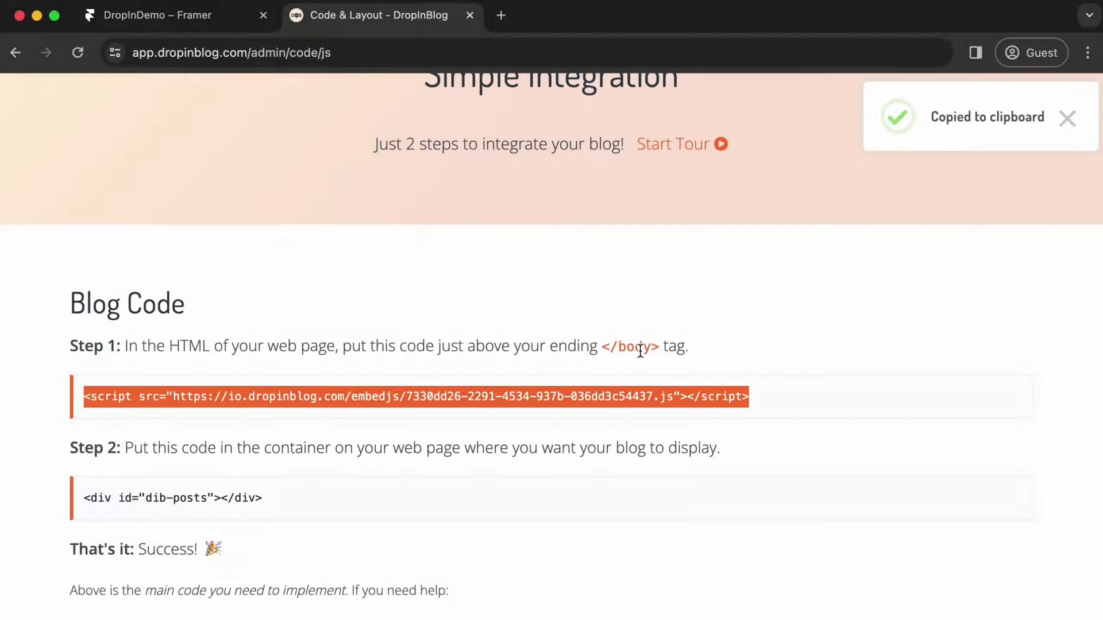
pyautogui.click(207, 21)
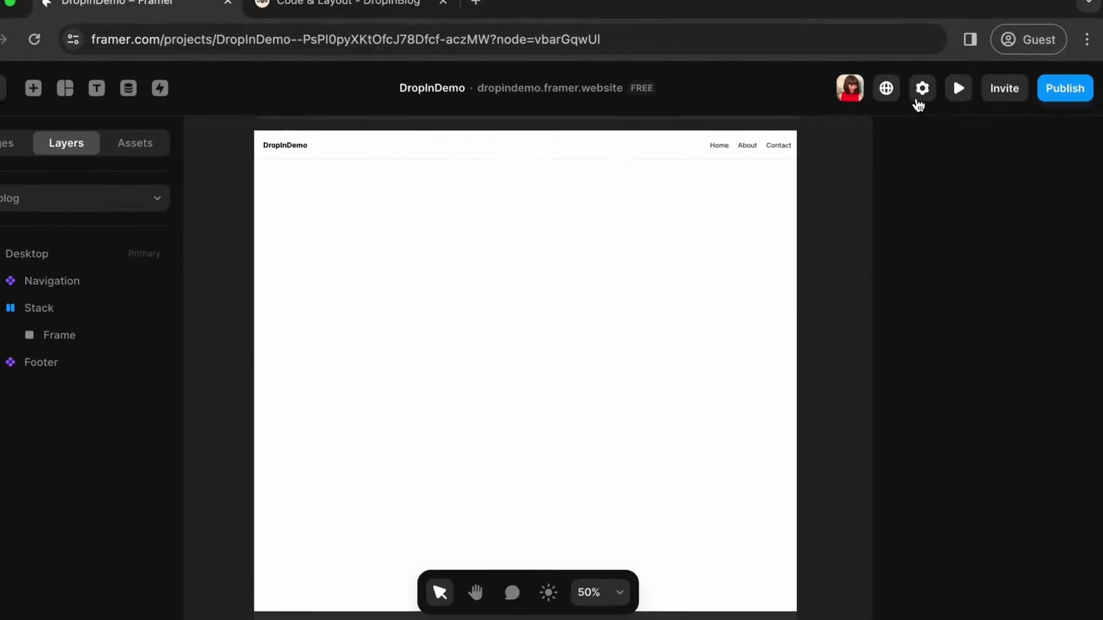
# Paste the DropInBlog script into the /blog page's End of <body> custom code and save
pyautogui.click(920, 92)
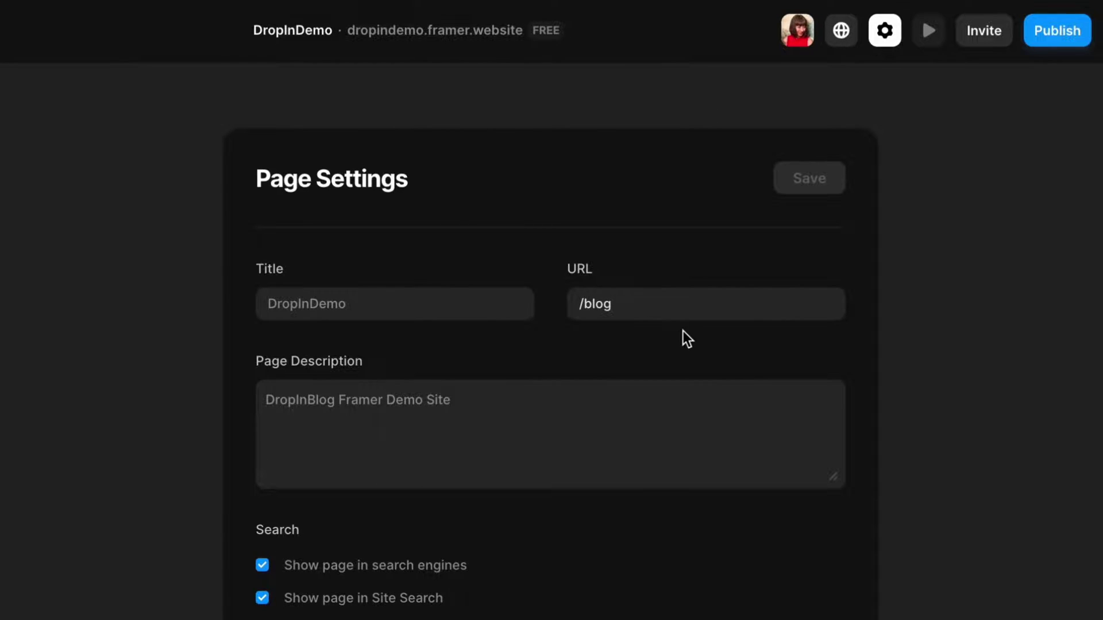
pyautogui.scroll(-20, 683, 331)
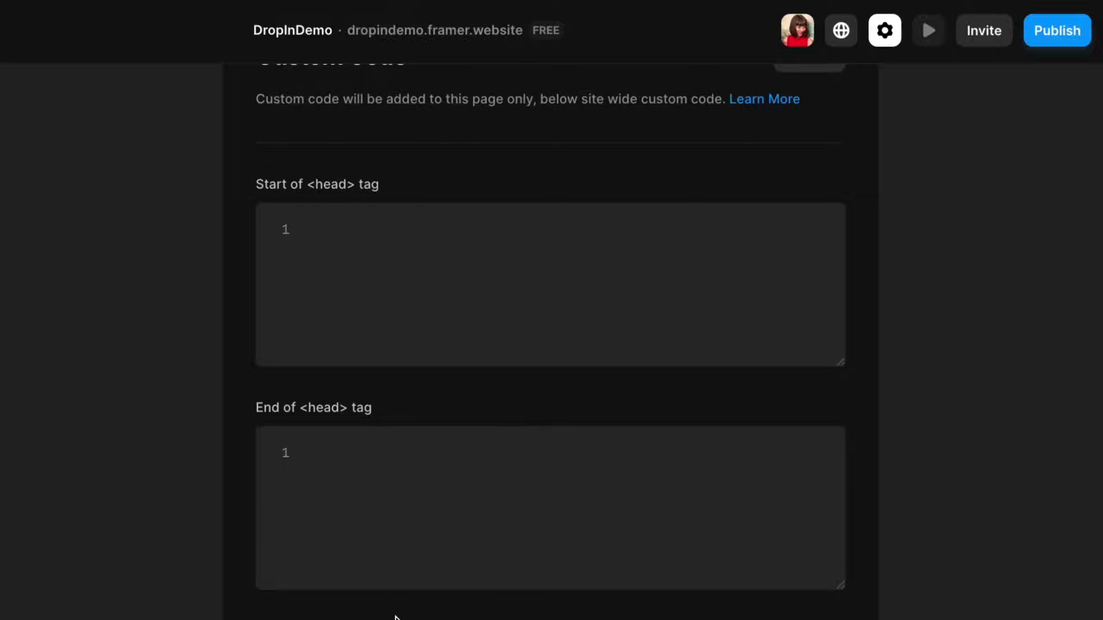
pyautogui.scroll(-5, 394, 617)
pyautogui.scroll(-2, 394, 609)
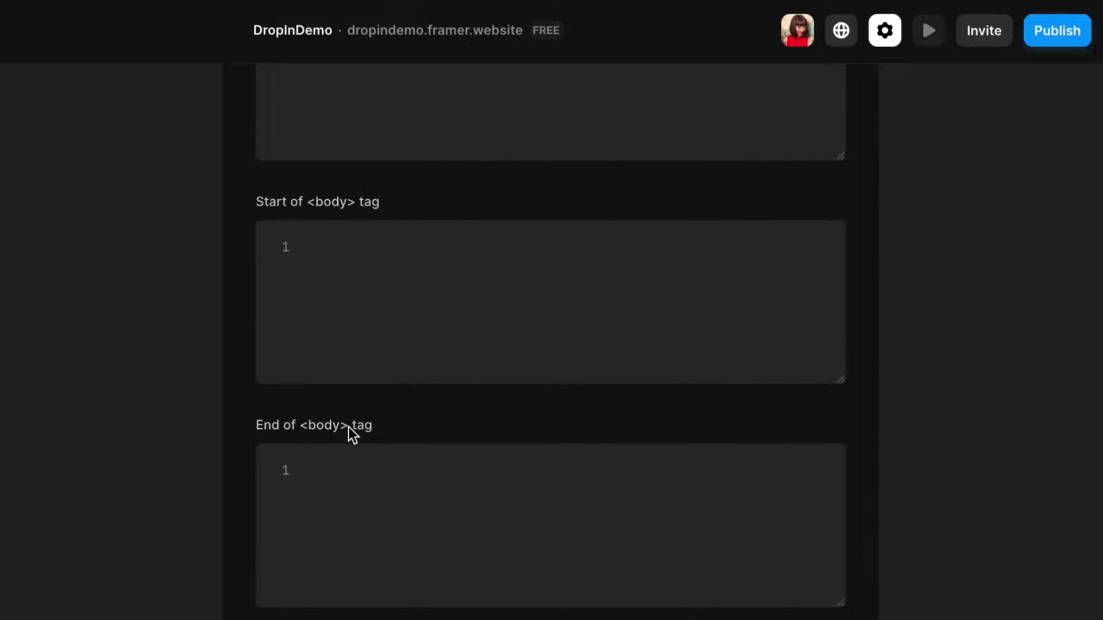
pyautogui.click(354, 480)
pyautogui.hotkey('ctrl', 'v')
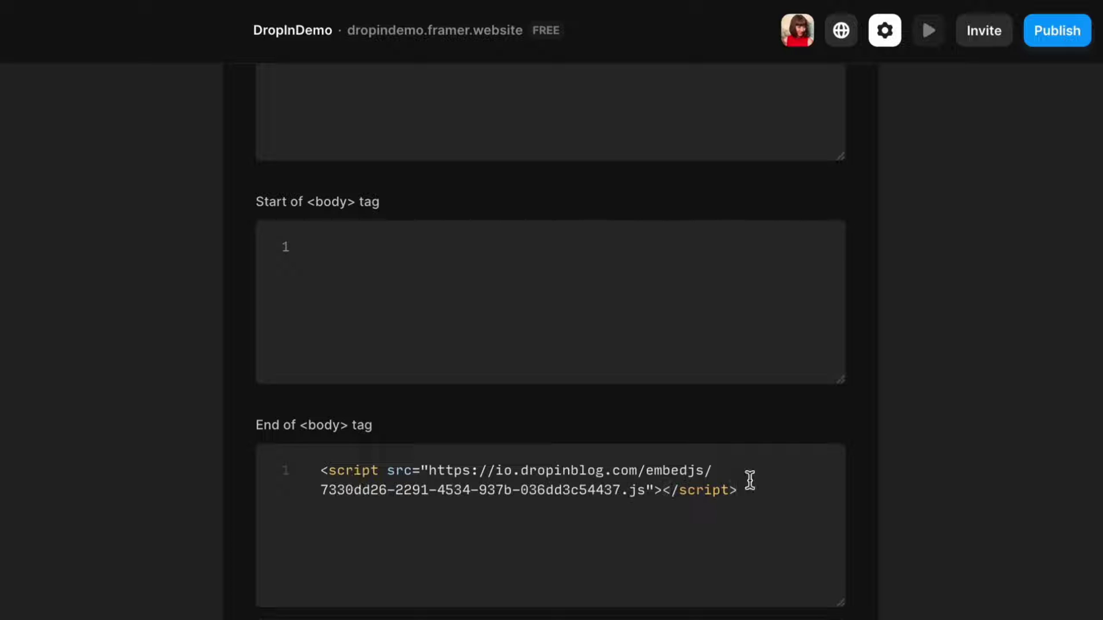
pyautogui.scroll(9, 748, 480)
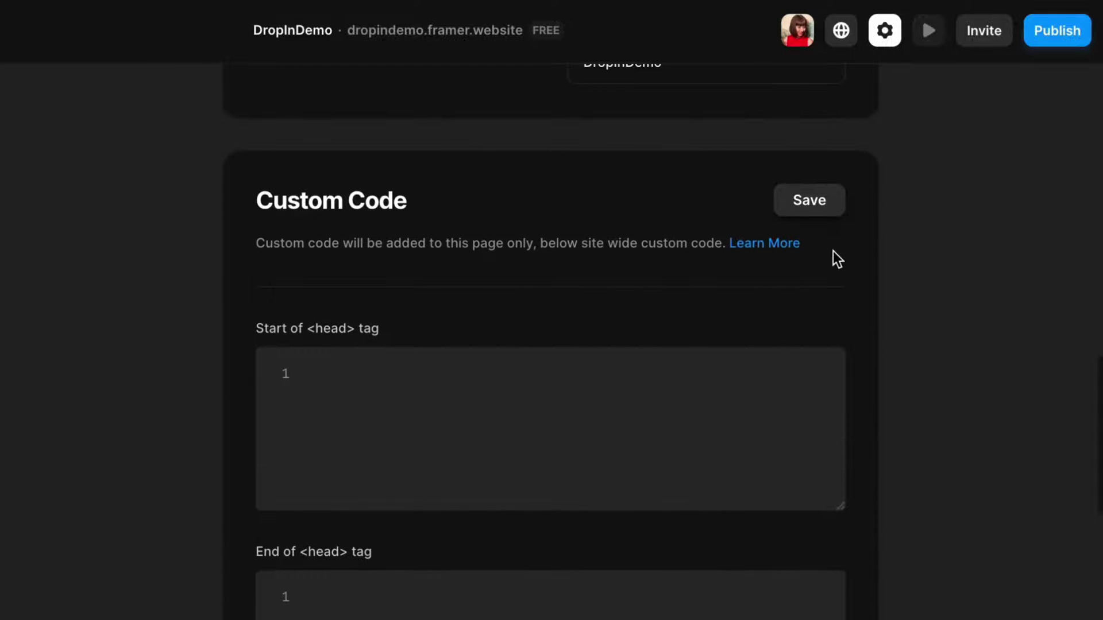
pyautogui.click(823, 198)
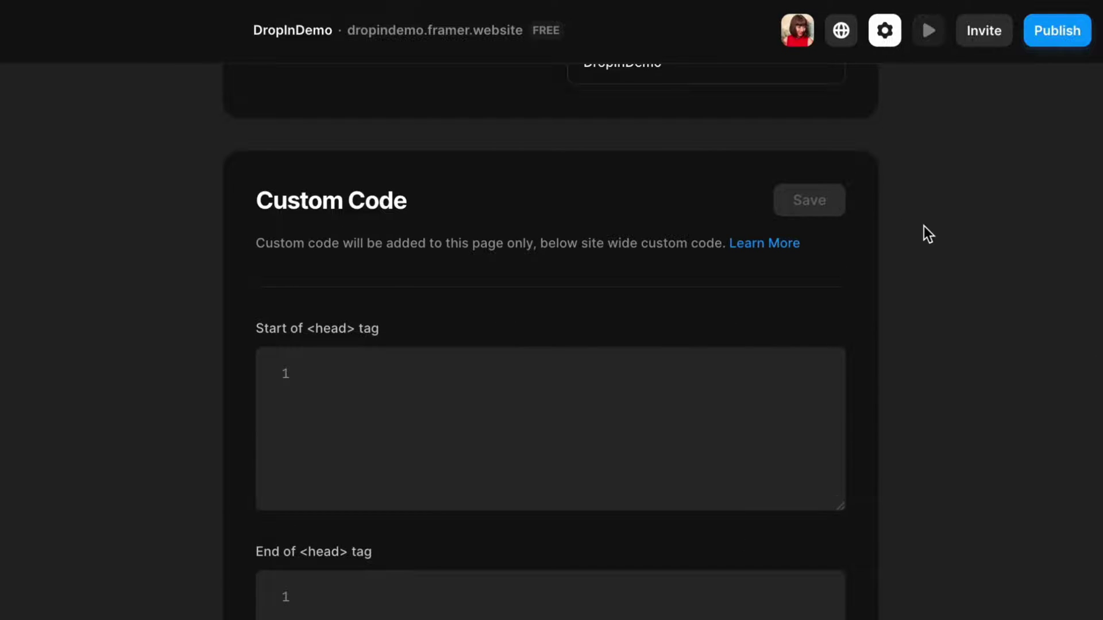
# Close Page Settings and select the middle Stack on the /blog canvas to show its Scroll Section properties
pyautogui.click(889, 44)
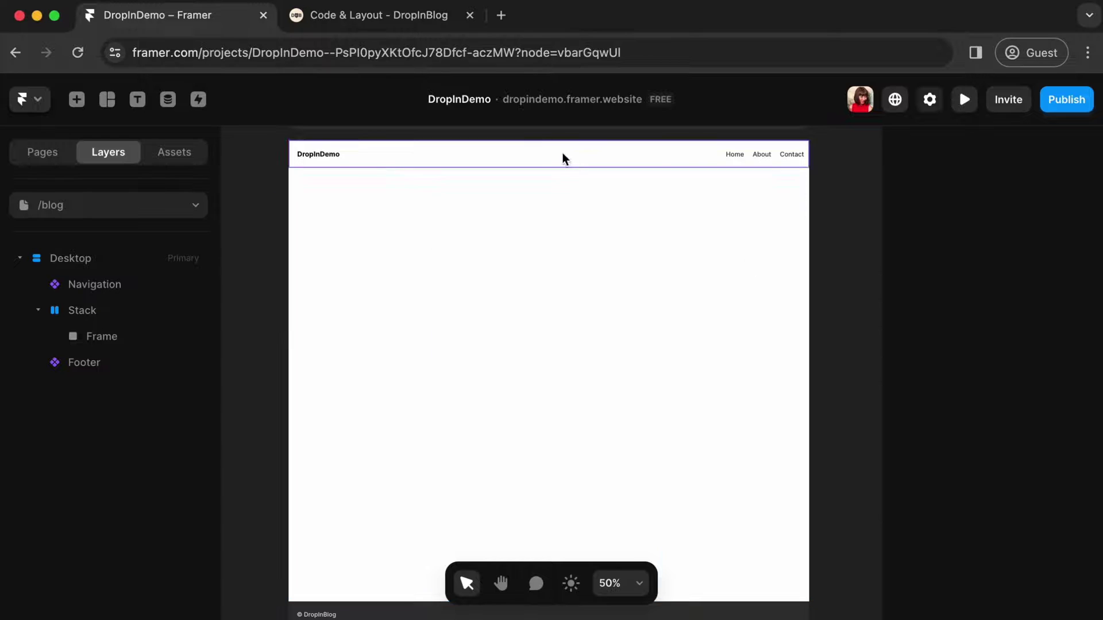
pyautogui.click(402, 24)
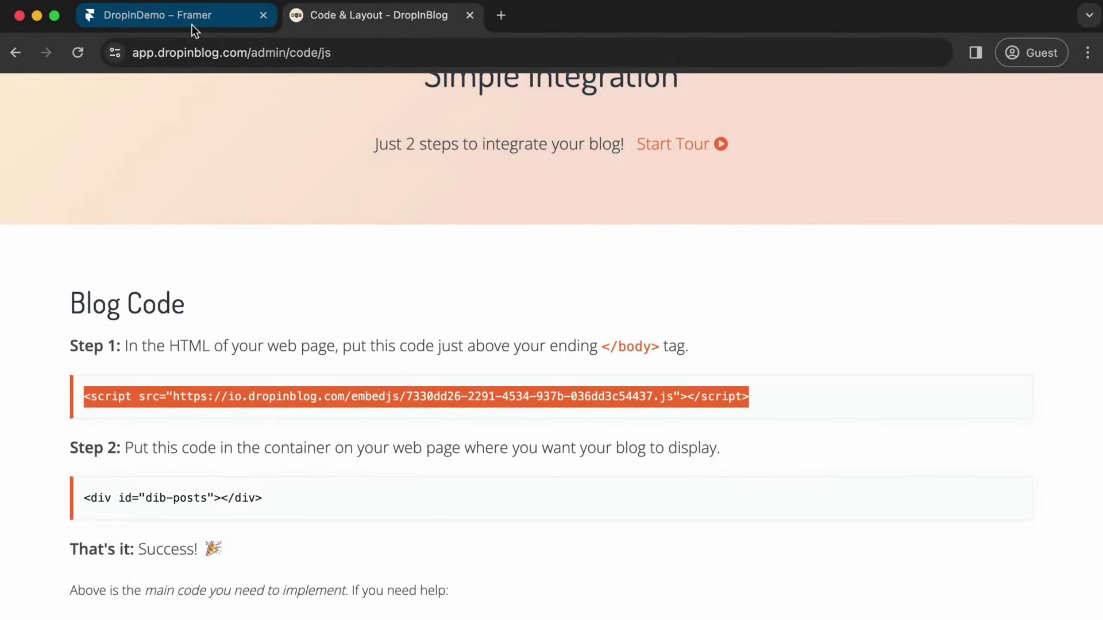
pyautogui.click(192, 25)
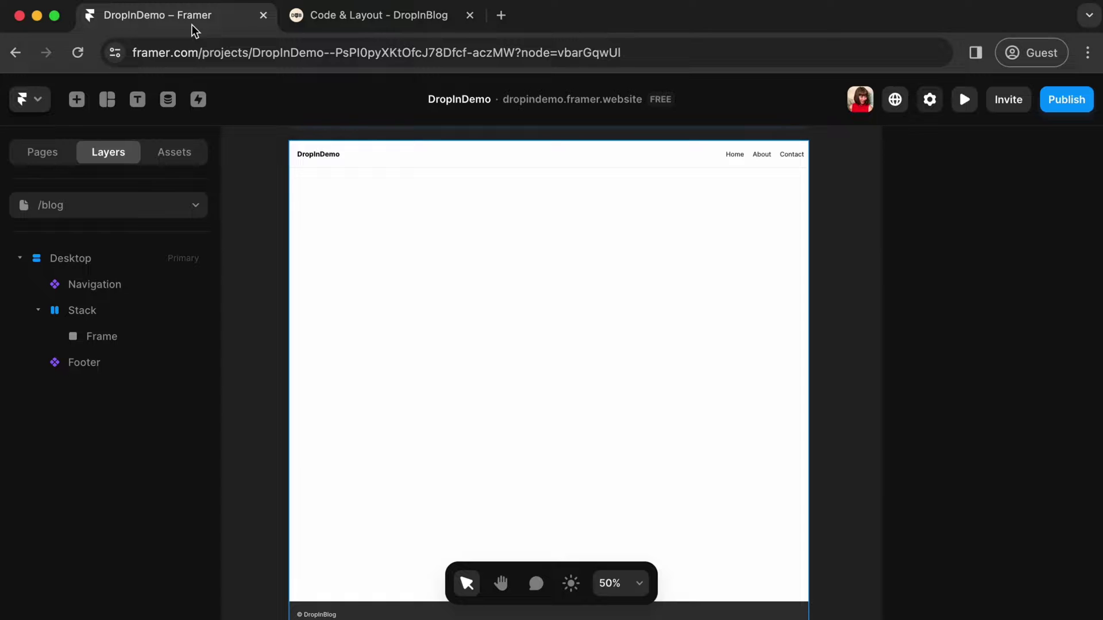
pyautogui.click(343, 306)
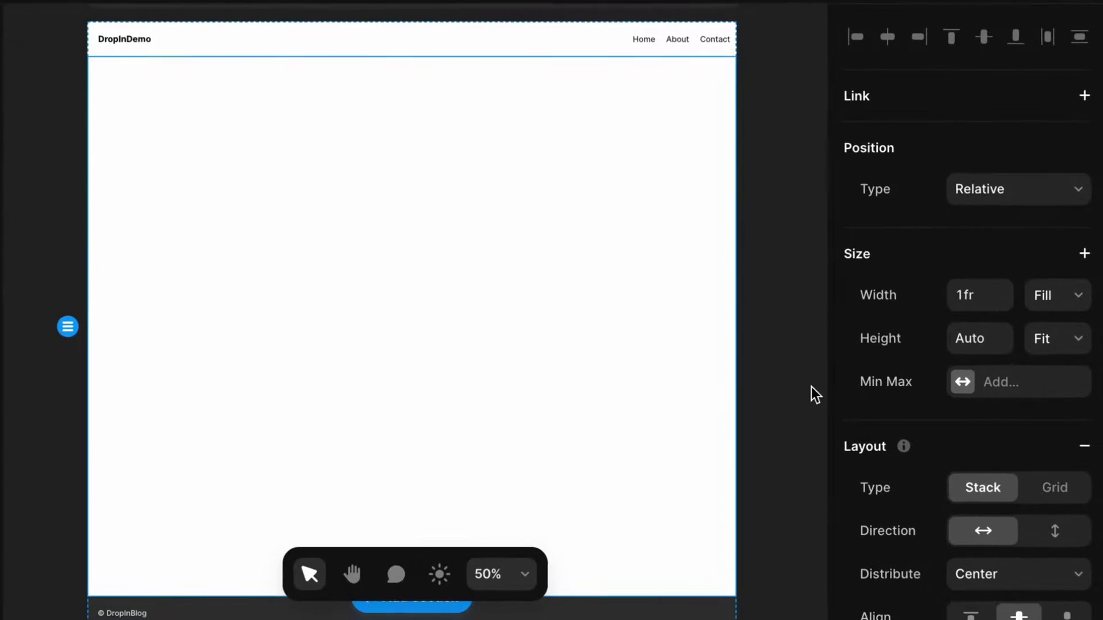
pyautogui.scroll(-15, 910, 389)
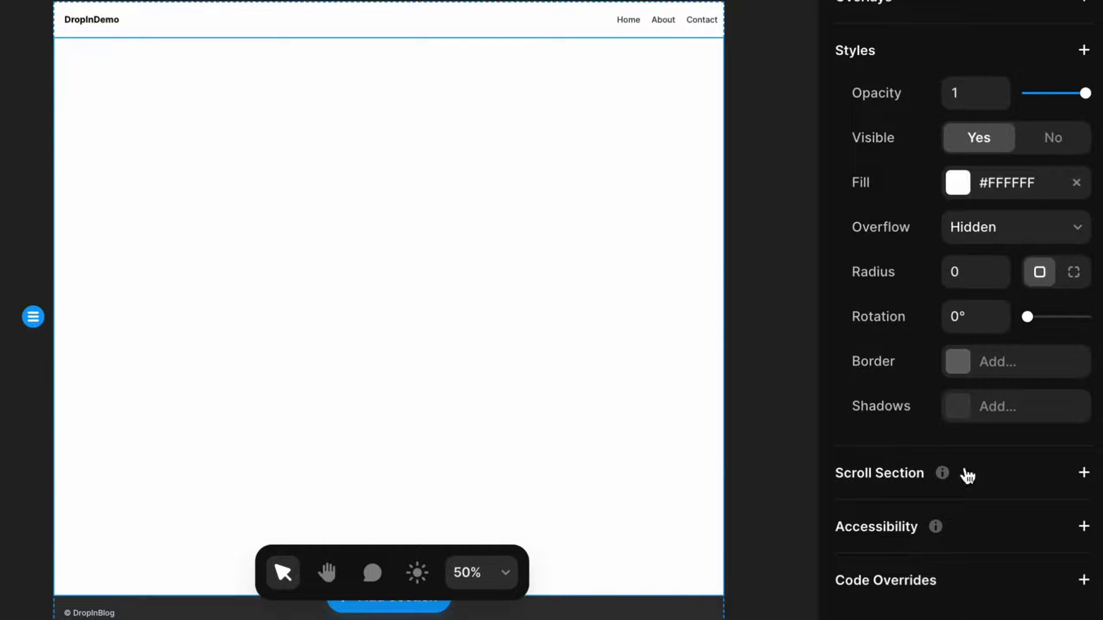
# Enter dib-posts as the Stack's Scroll Section Name, then select the centred inner Frame
pyautogui.scroll(10, 1057, 482)
pyautogui.scroll(-10, 1057, 482)
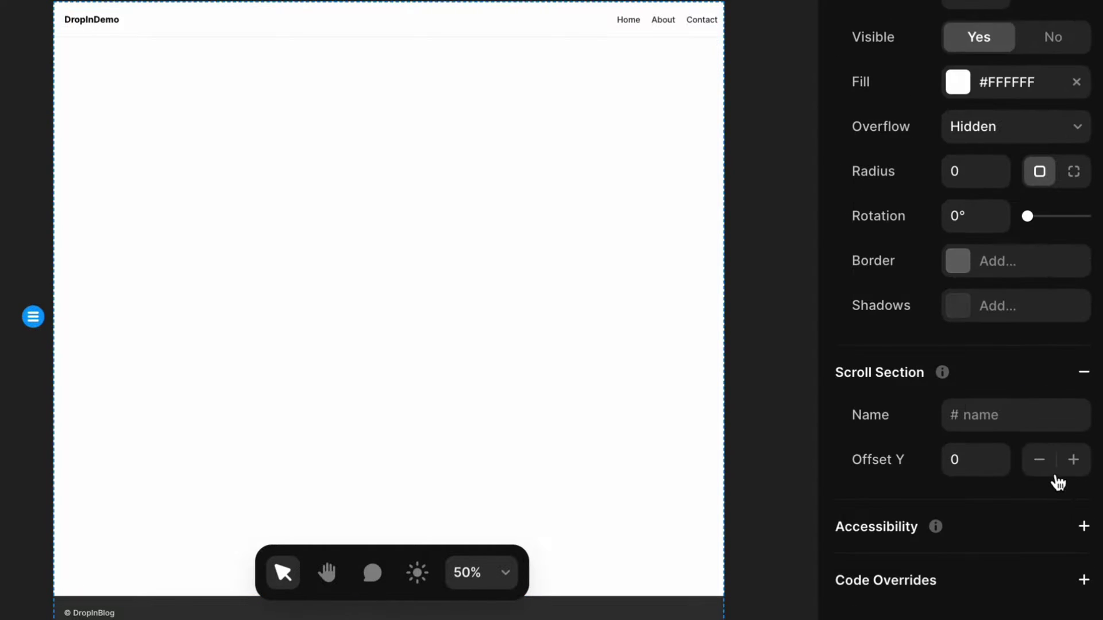
pyautogui.click(994, 415)
pyautogui.write('dib-posts')
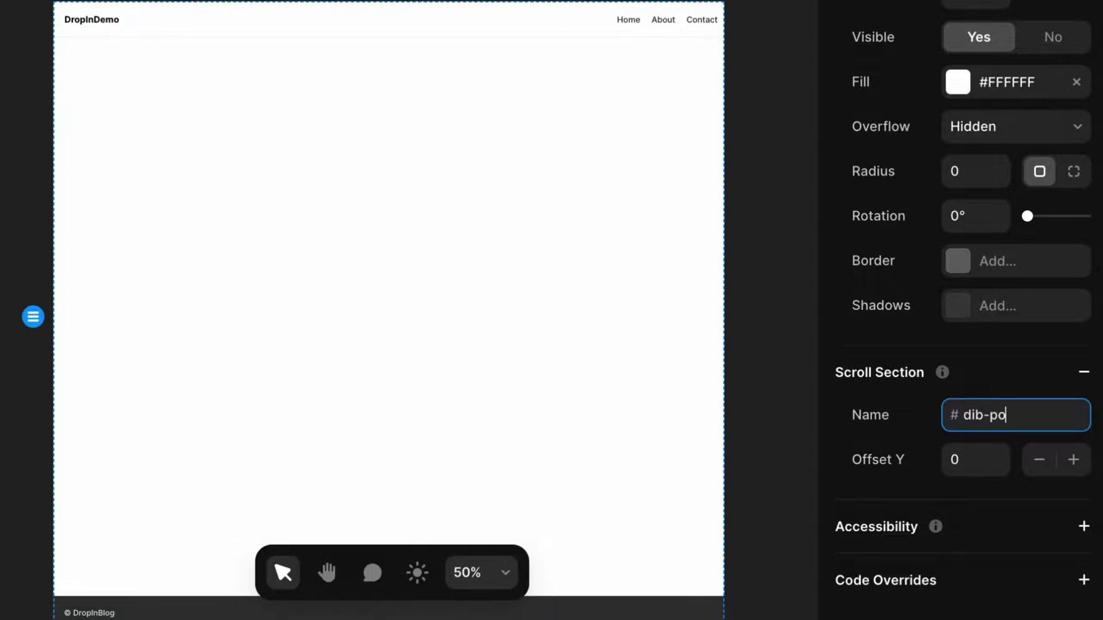
pyautogui.click(752, 408)
pyautogui.click(643, 371)
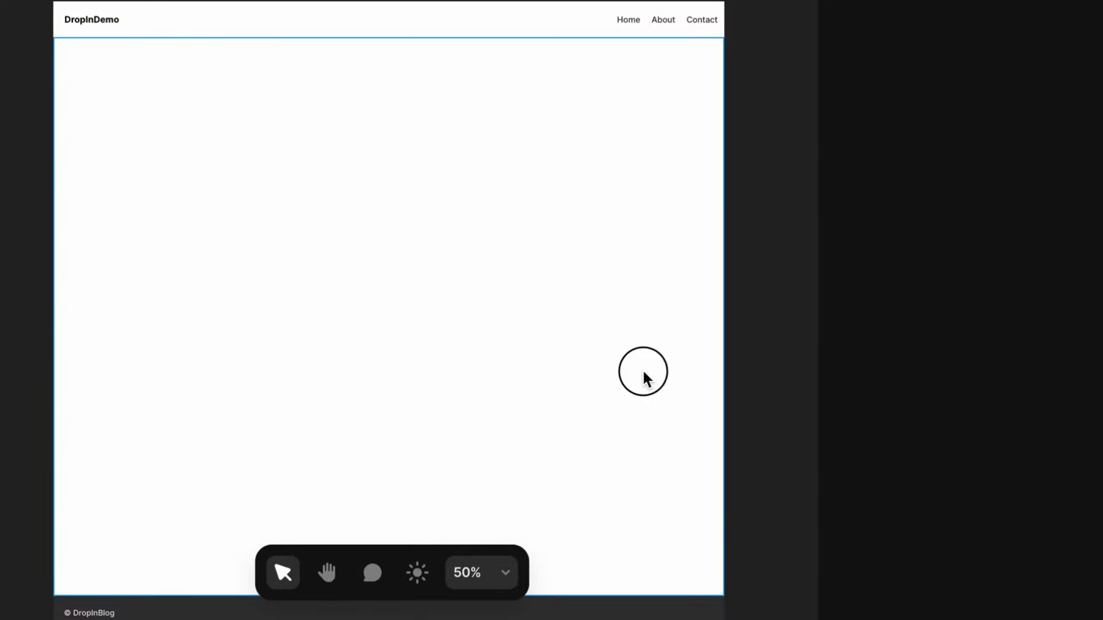
pyautogui.click(445, 338)
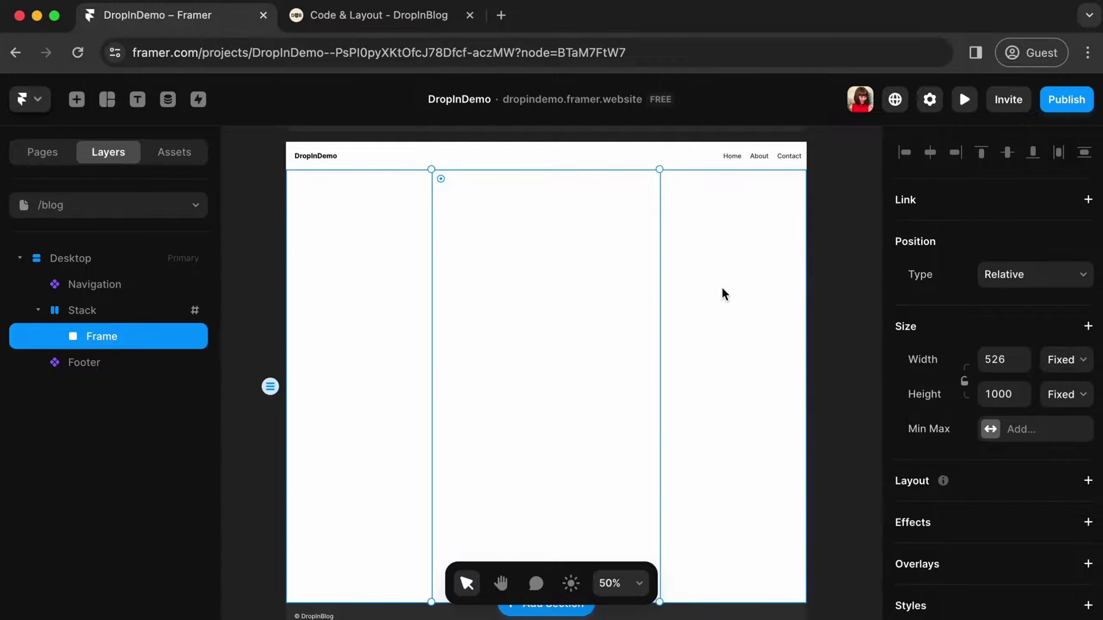
# Add Tablet (810) and Phone (390) breakpoints to /blog, then pan back to Desktop
pyautogui.scroll(3, 855, 250)
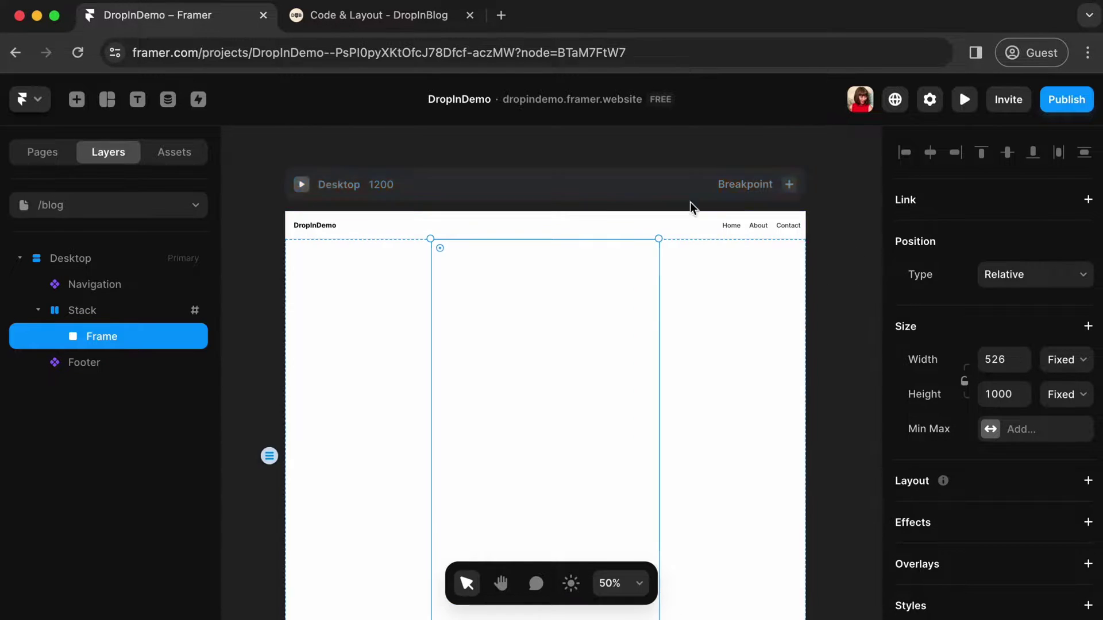
pyautogui.click(790, 185)
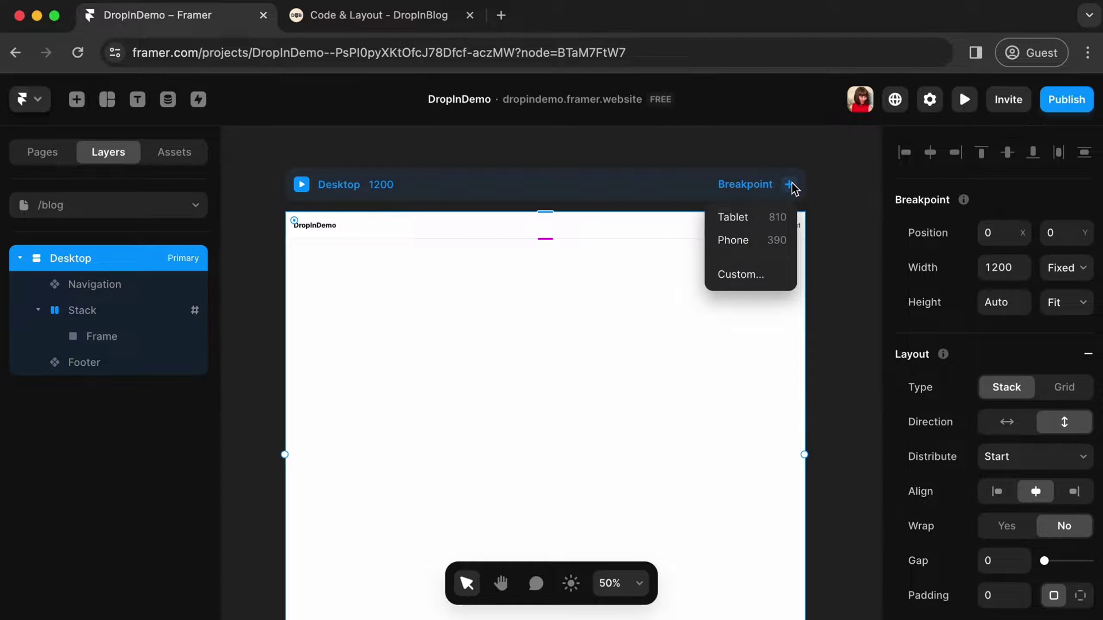
pyautogui.click(747, 220)
pyautogui.scroll(3, 632, 188)
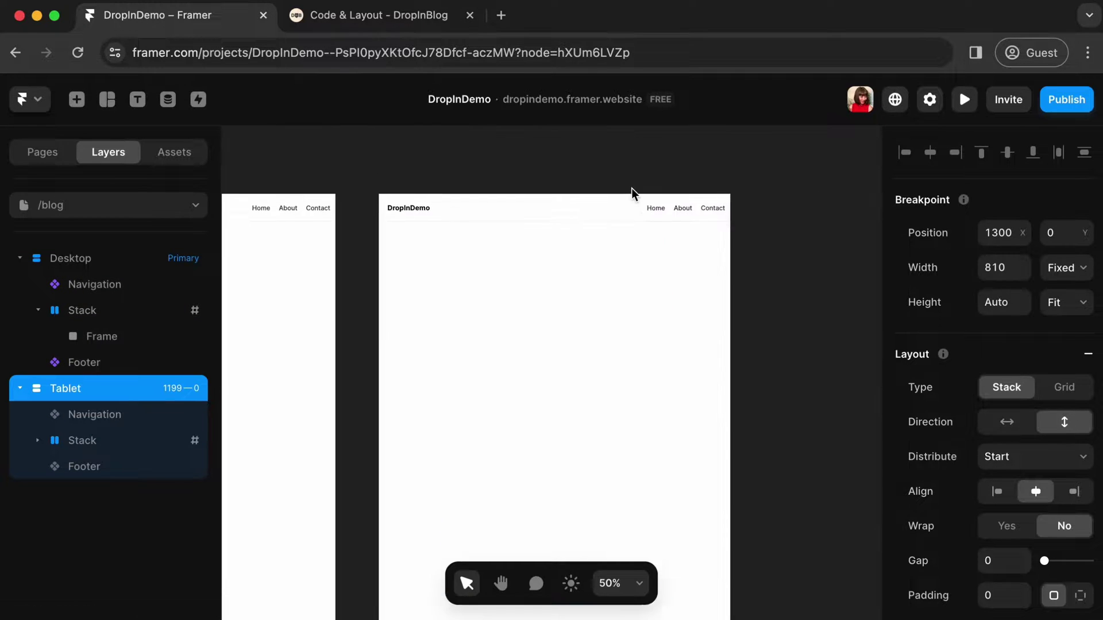
pyautogui.click(714, 169)
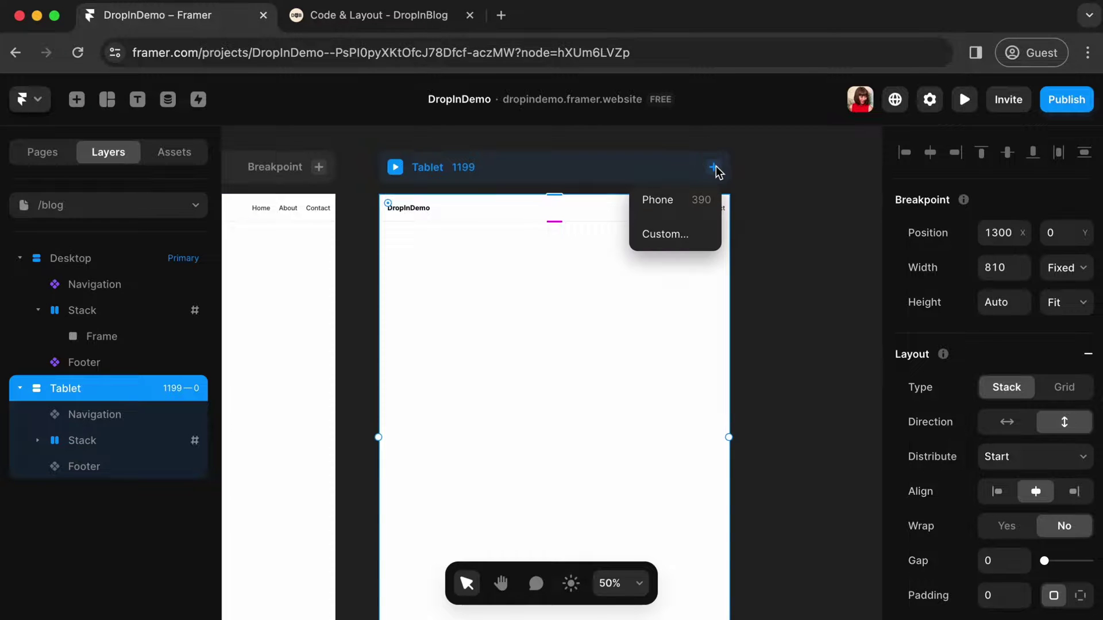
pyautogui.click(700, 208)
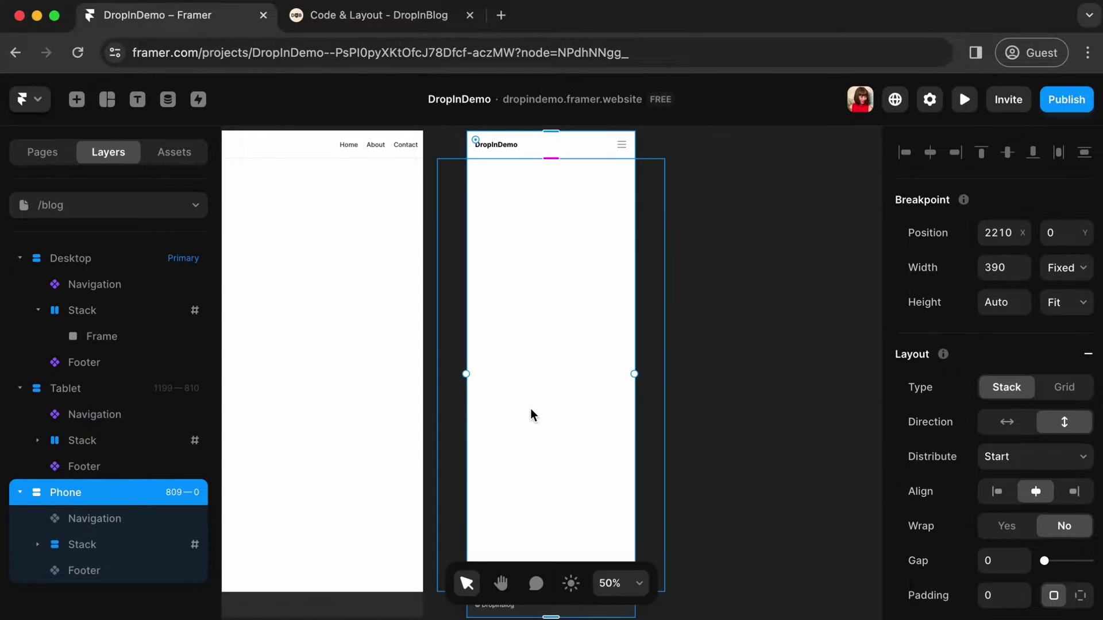
pyautogui.scroll(2, 529, 408)
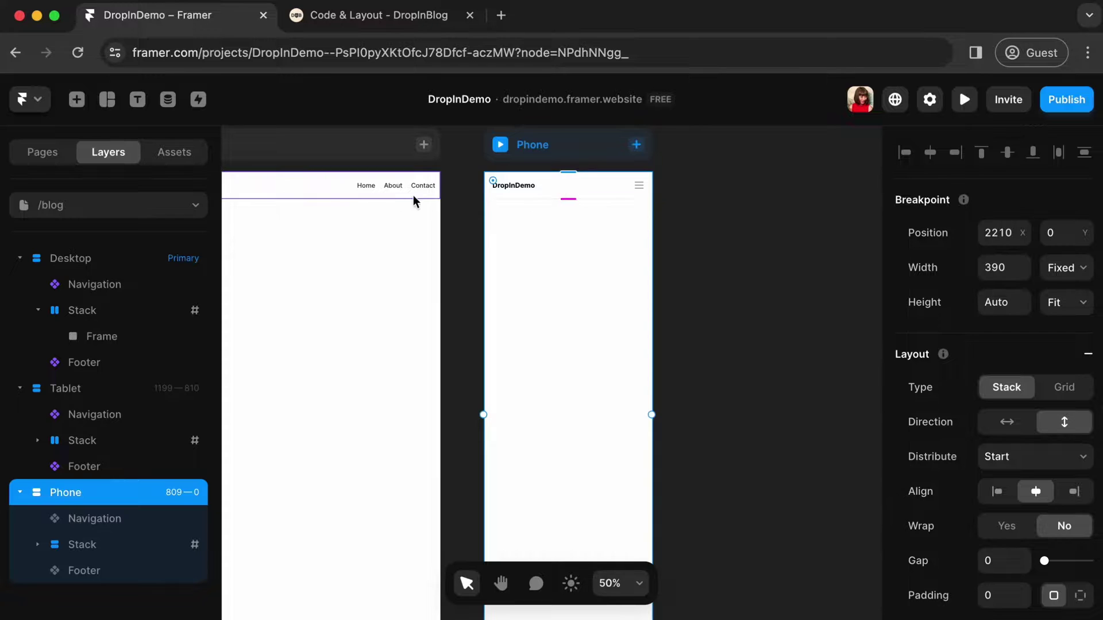
pyautogui.scroll(-15, 465, 368)
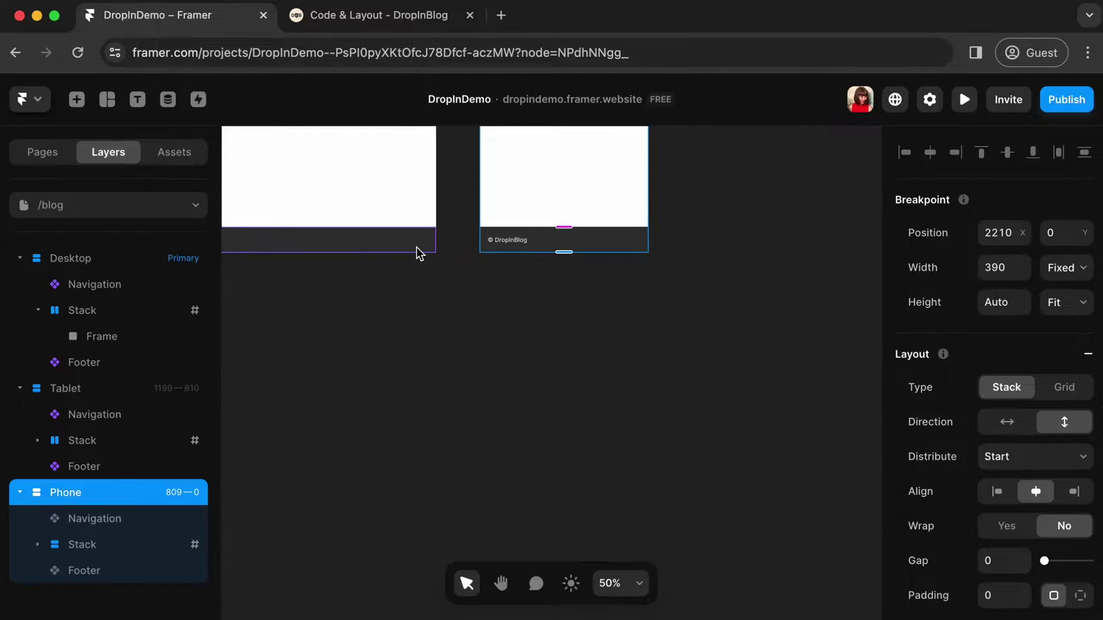
pyautogui.scroll(5, 416, 247)
pyautogui.scroll(10, 416, 247)
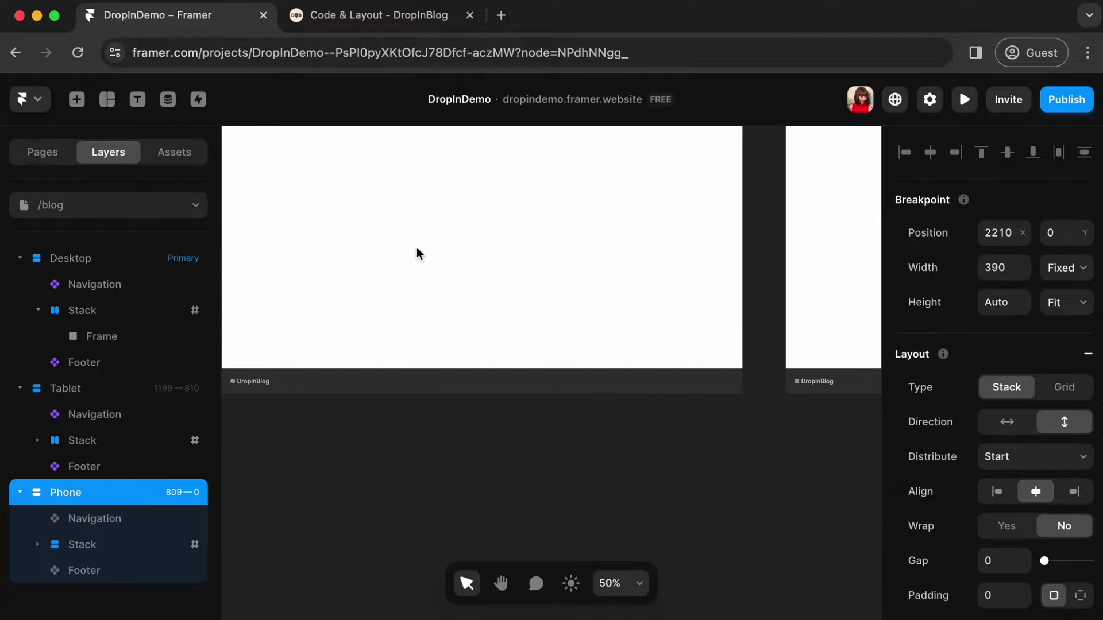
pyautogui.scroll(-3, 416, 247)
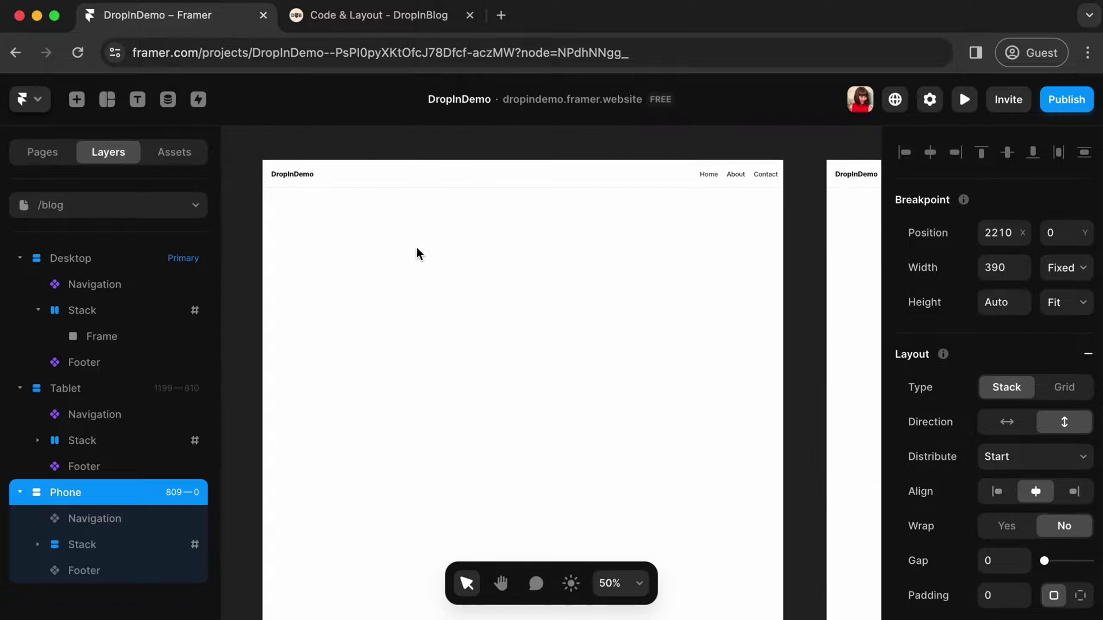
pyautogui.hscroll(1, 416, 247)
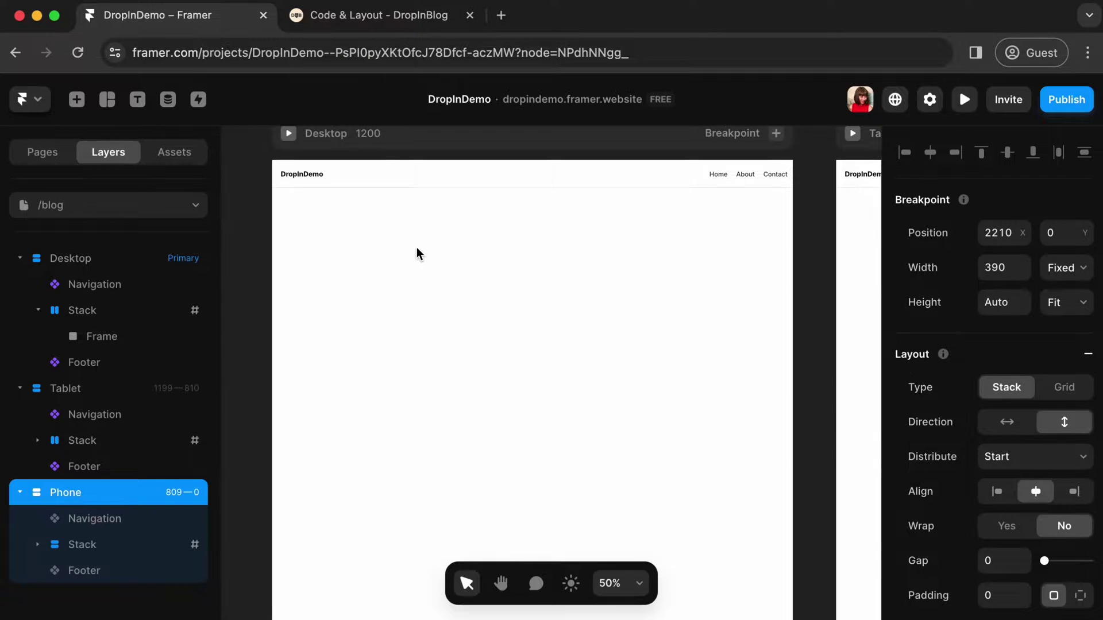
# Publish the latest Framer changes and select the live /blog page's URL
pyautogui.click(1068, 104)
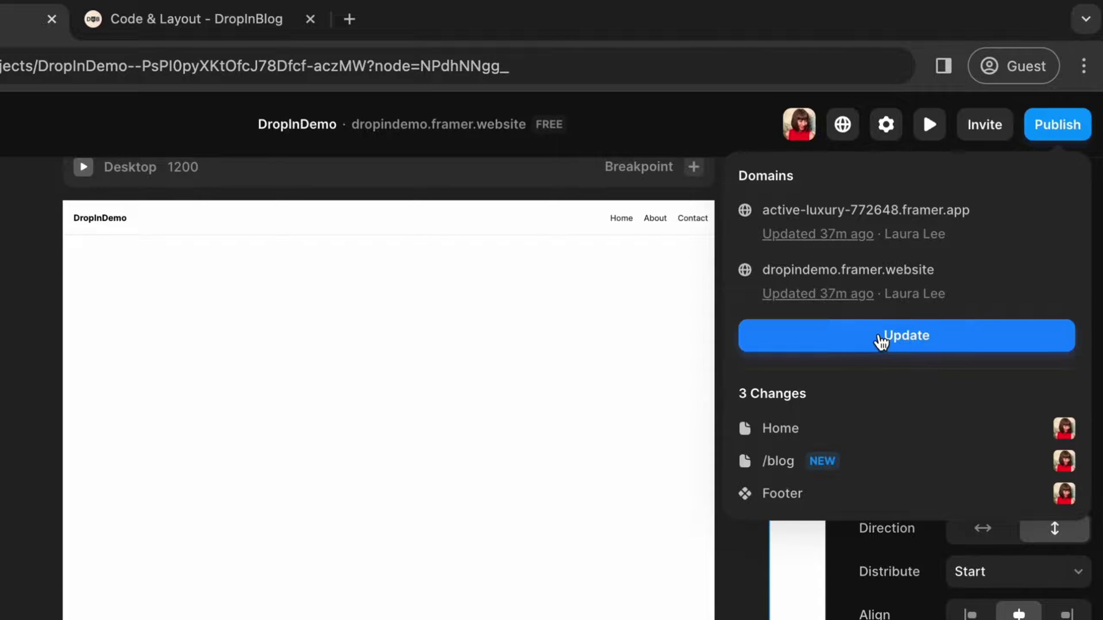
pyautogui.click(880, 341)
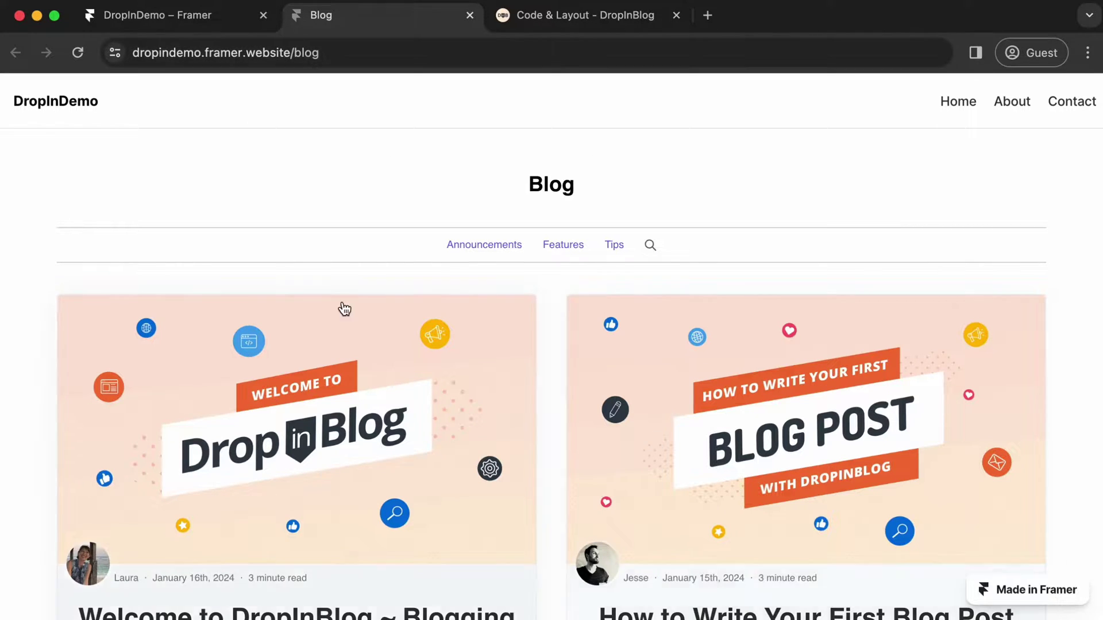
pyautogui.click(220, 54)
pyautogui.press('super+c')
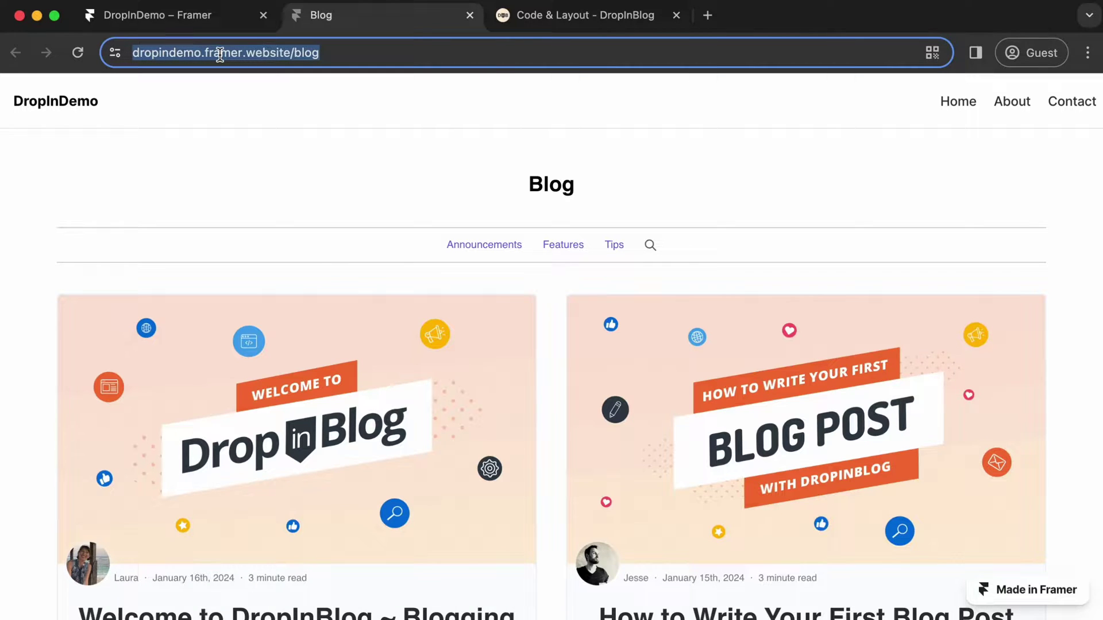
pyautogui.click(571, 27)
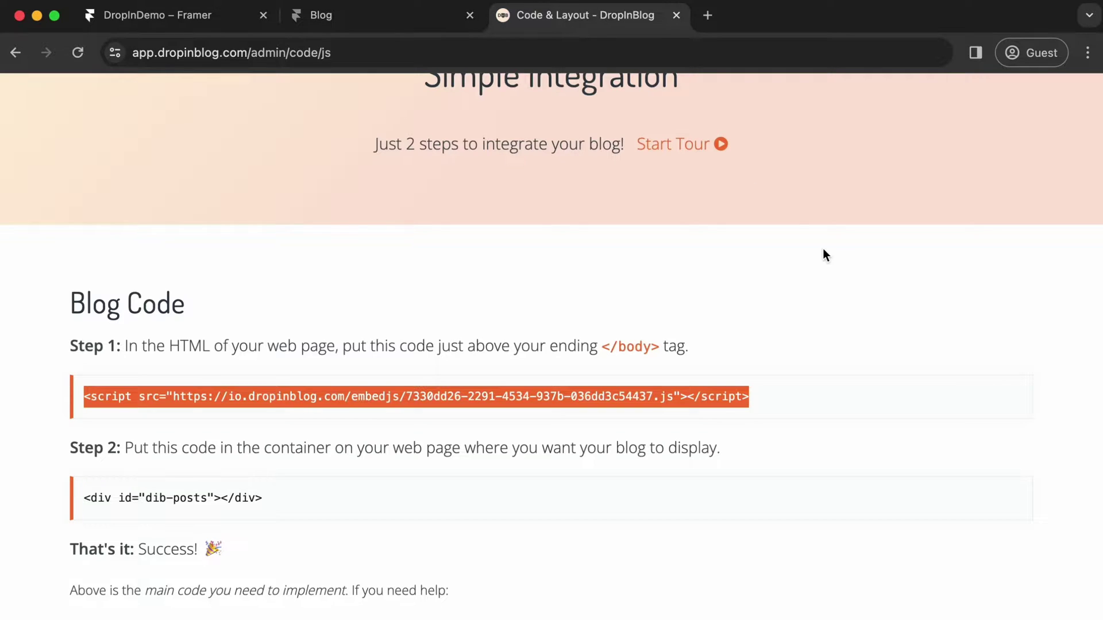
pyautogui.scroll(3, 822, 248)
pyautogui.click(867, 109)
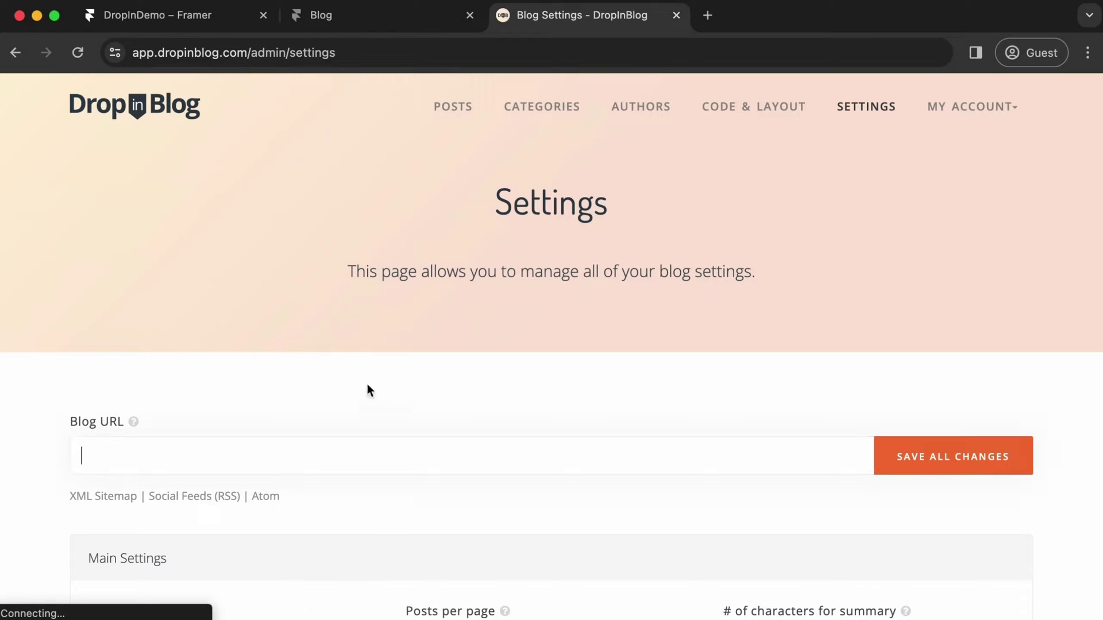
pyautogui.click(122, 463)
pyautogui.press('super+v')
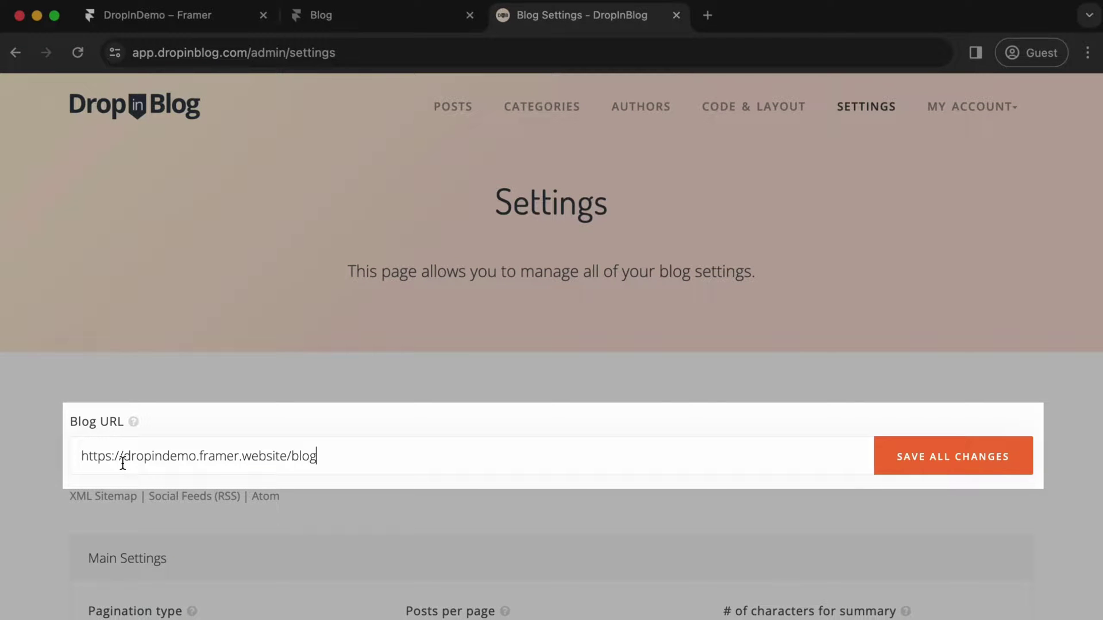
pyautogui.click(918, 459)
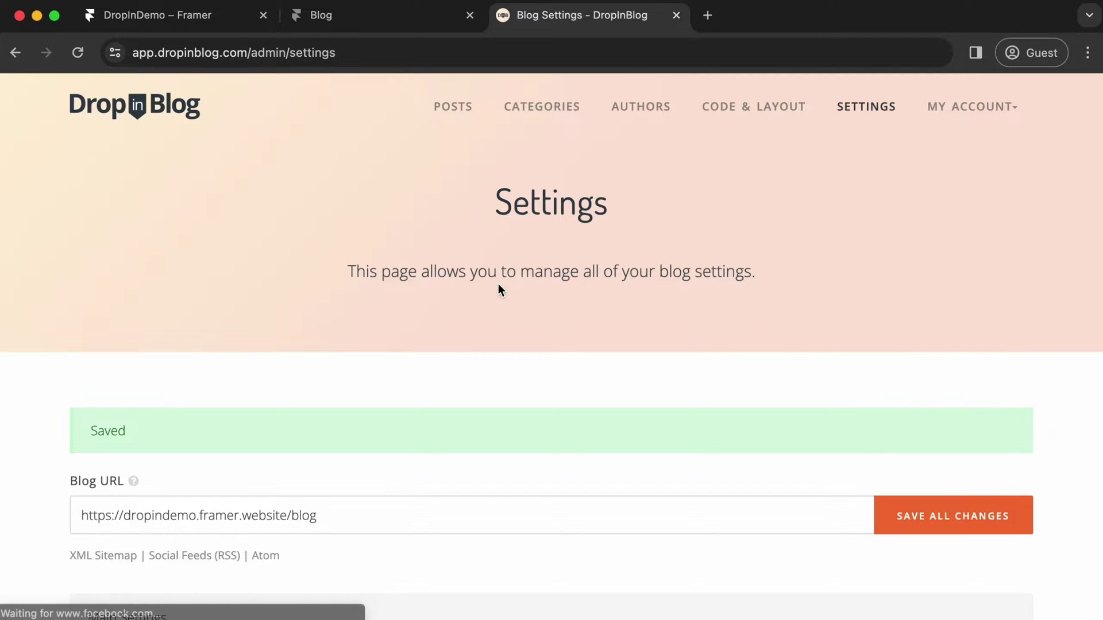
# Reload the live /blog page, read the Welcome to DropInBlog post, and go back to the feed
pyautogui.click(388, 16)
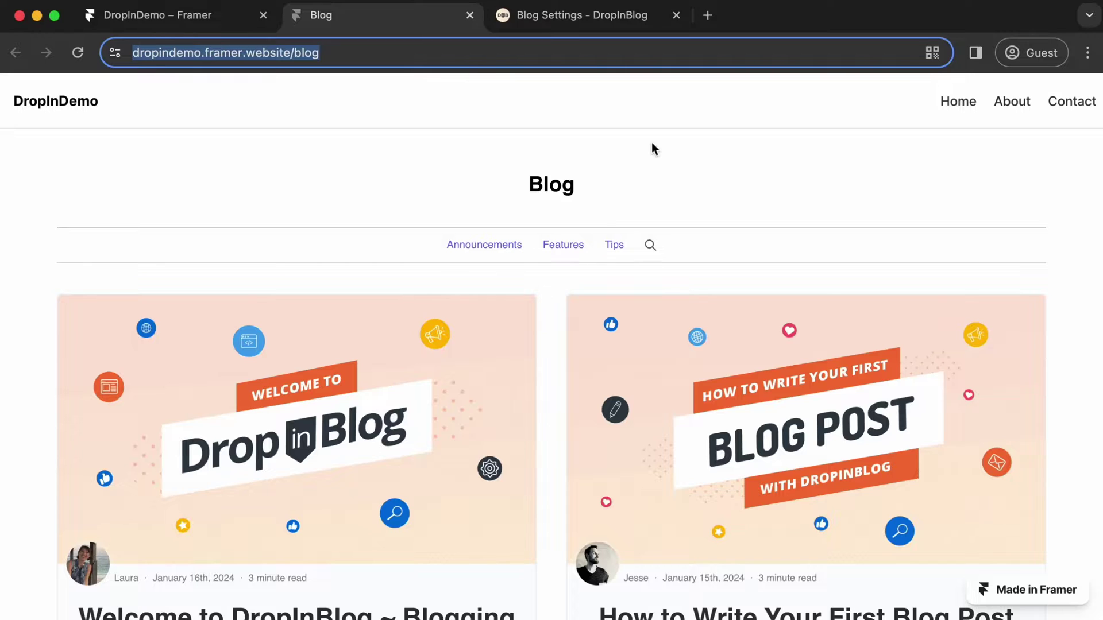
pyautogui.press('Return')
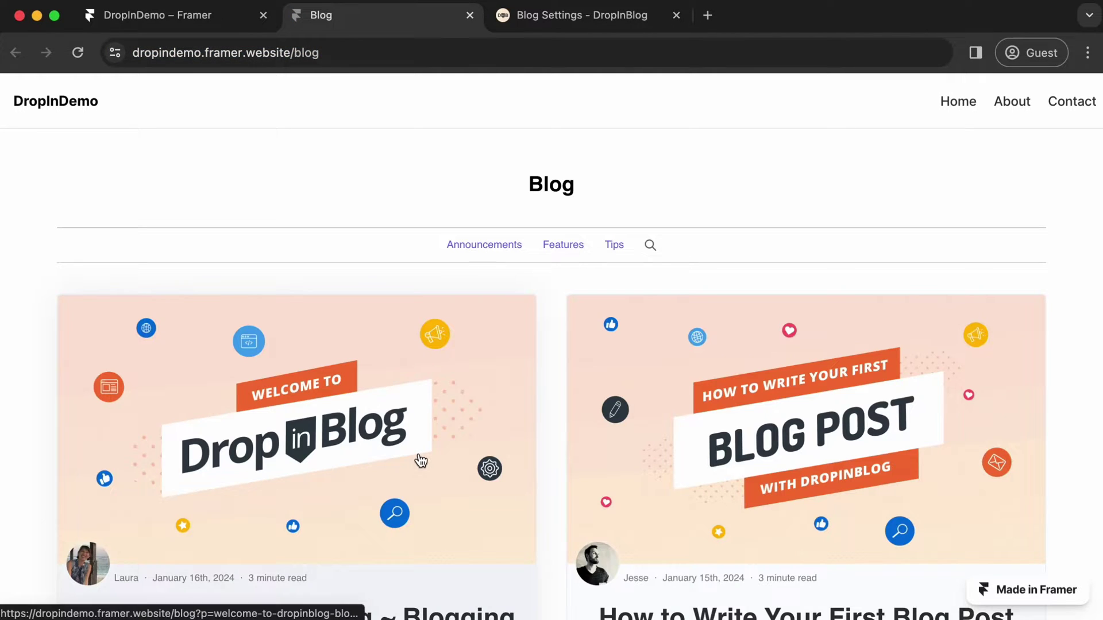
pyautogui.click(420, 459)
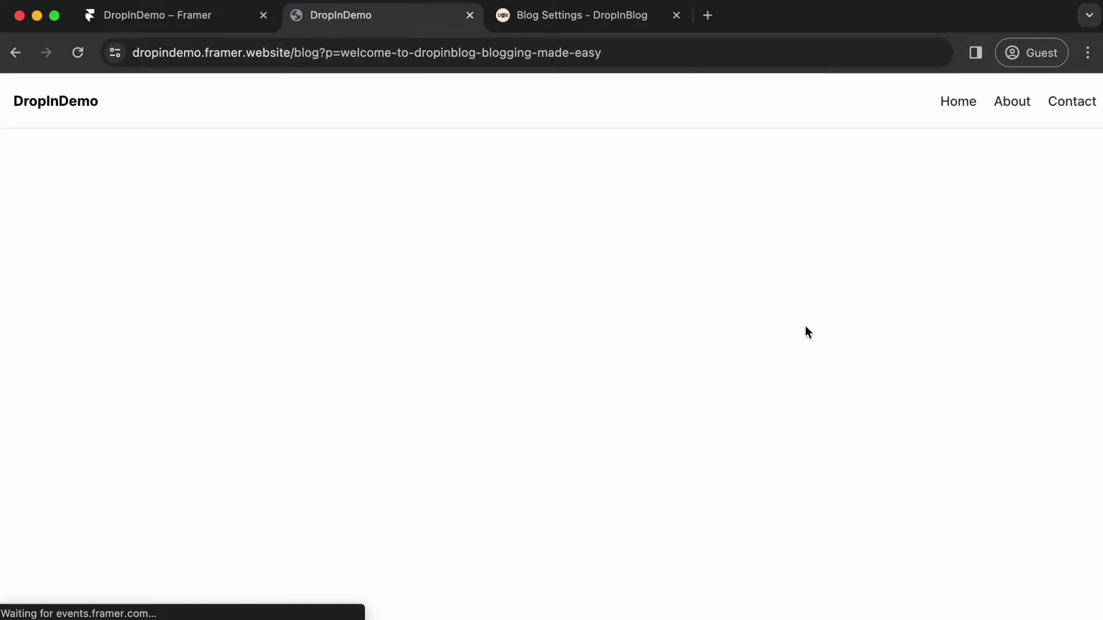
pyautogui.scroll(-10, 805, 332)
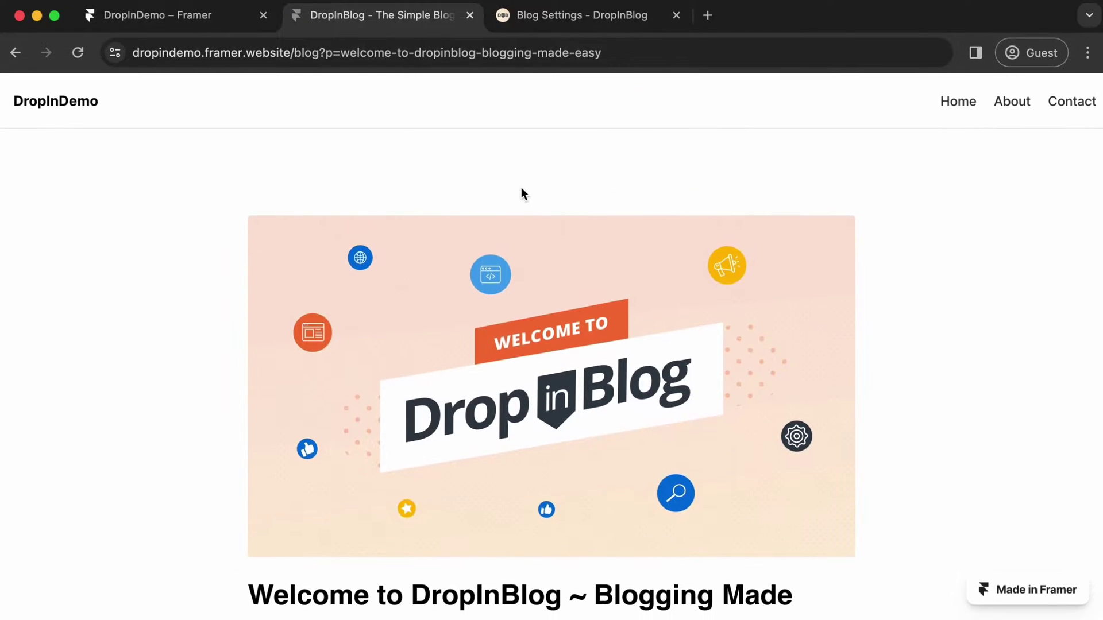
pyautogui.click(16, 52)
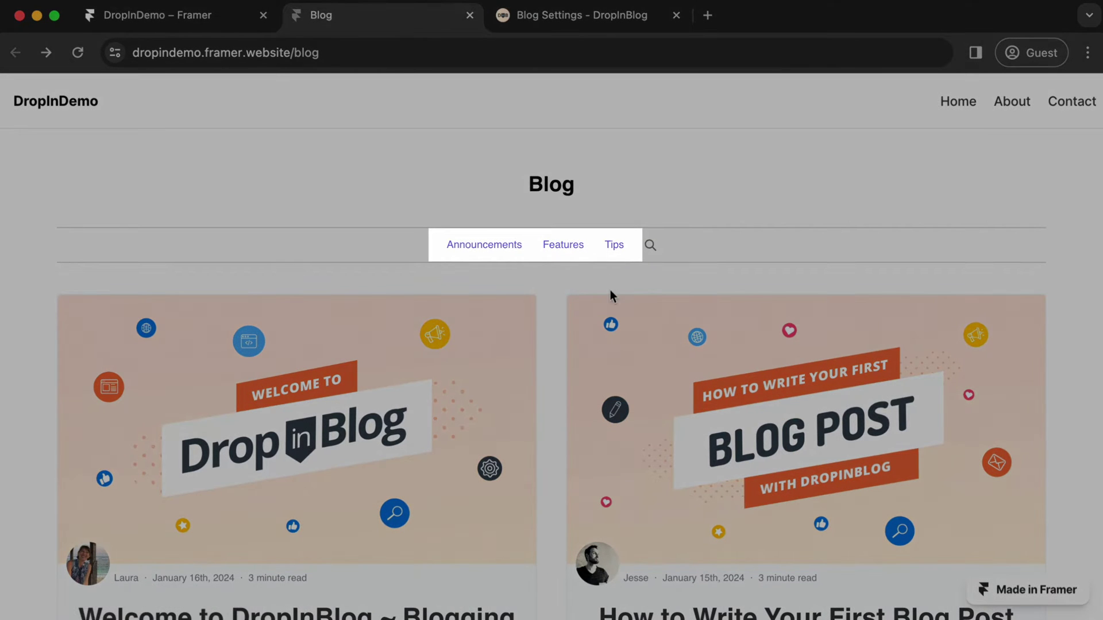
pyautogui.scroll(-5, 556, 331)
pyautogui.scroll(5, 556, 343)
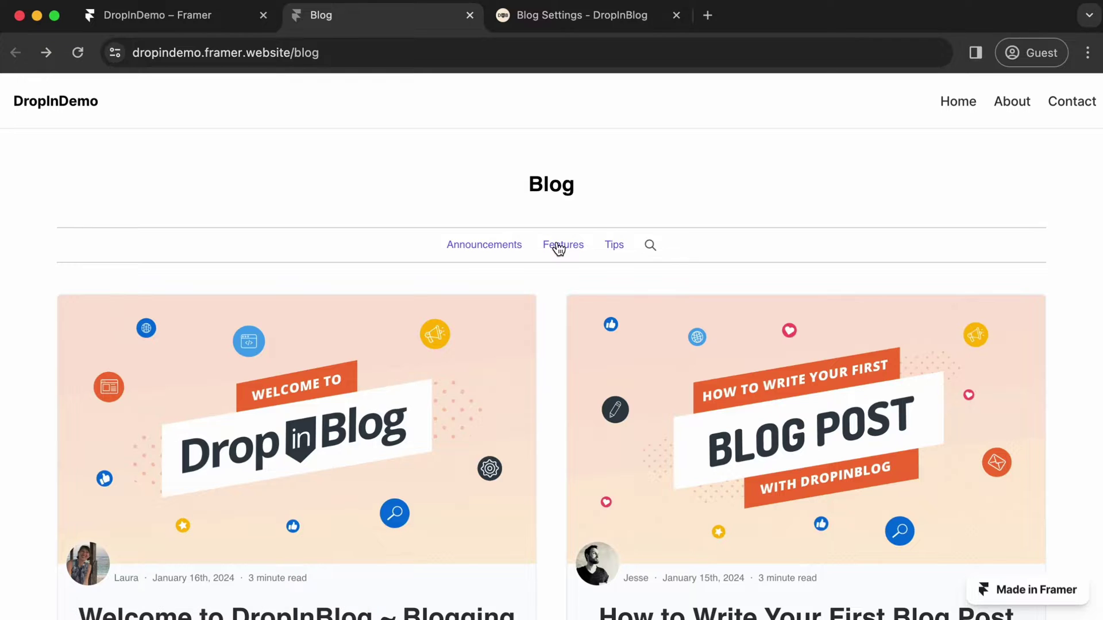
# Set the Link Color to orange #EF6C00 in DropInBlog's Design Customizations
pyautogui.click(569, 18)
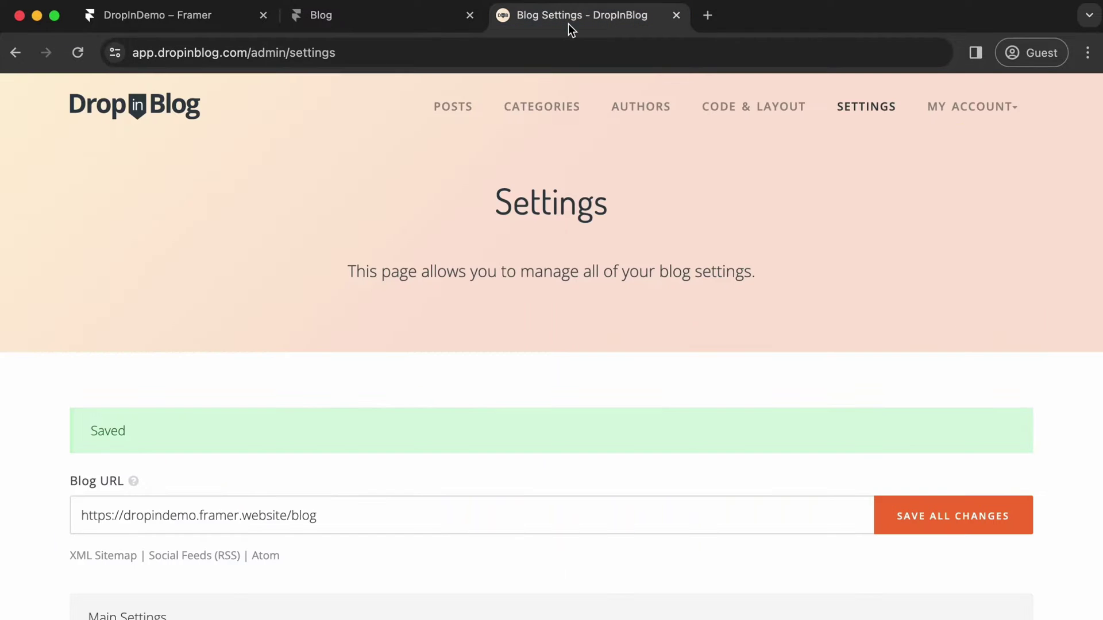
pyautogui.click(779, 115)
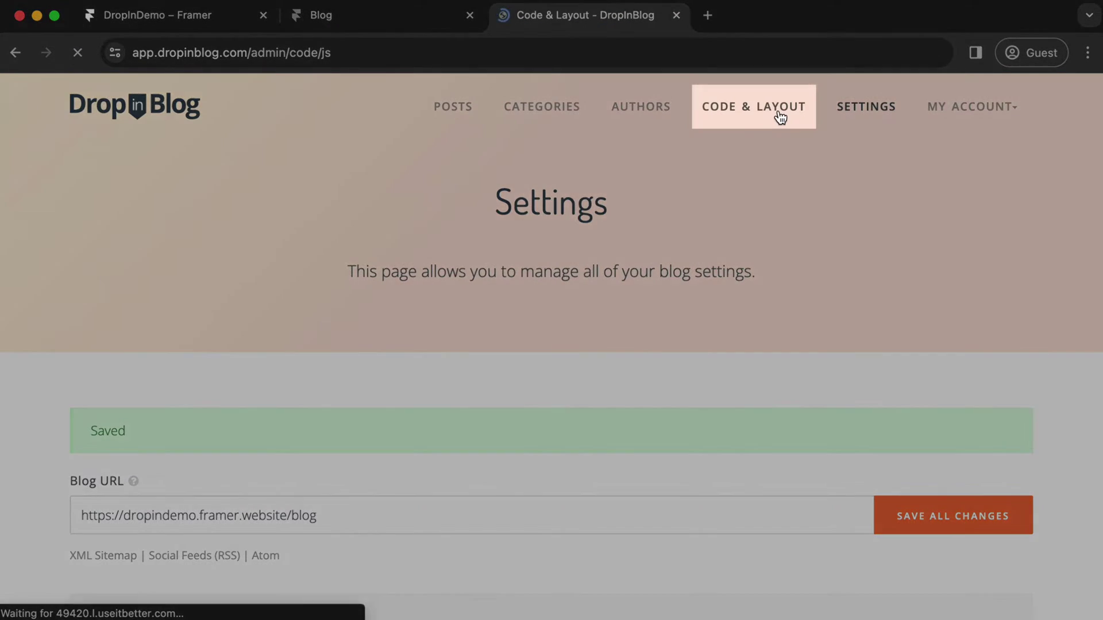
pyautogui.scroll(-12, 541, 263)
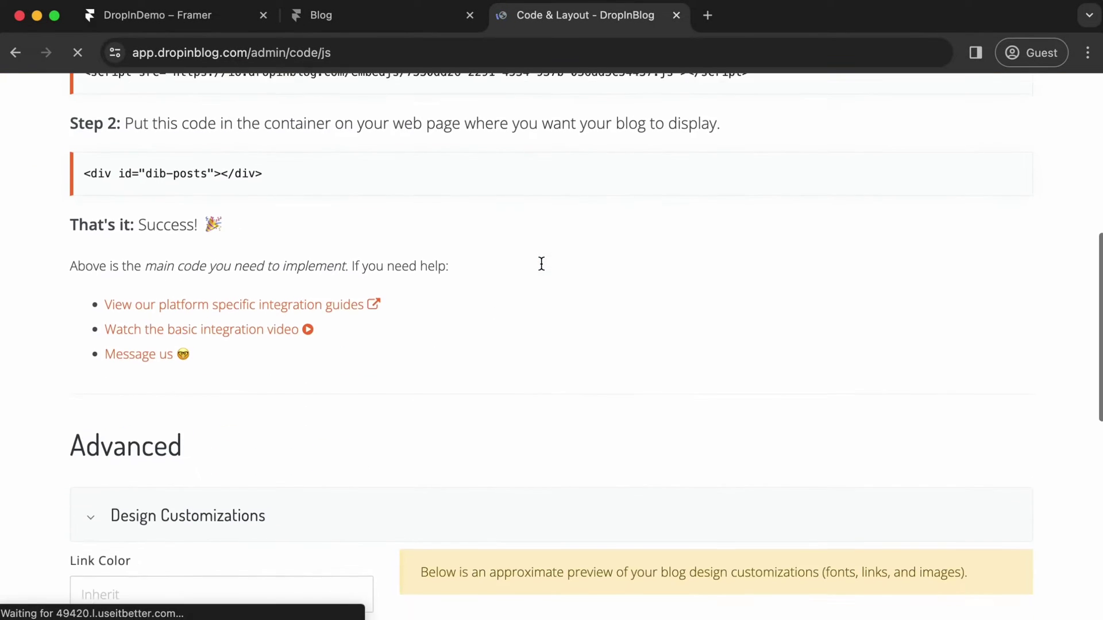
pyautogui.scroll(-3, 541, 263)
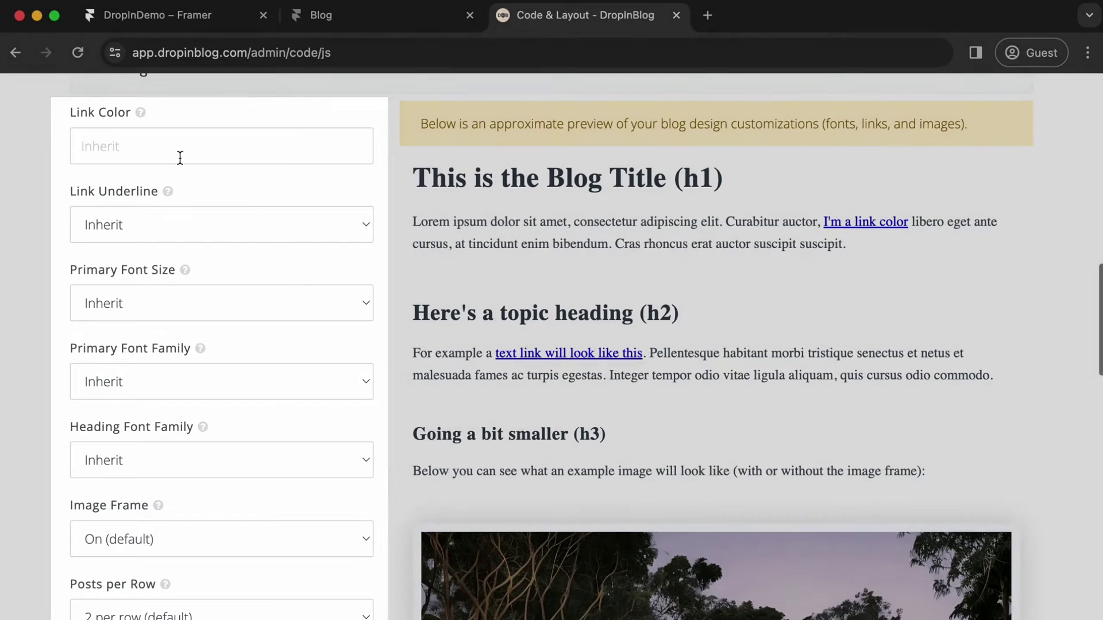
pyautogui.click(180, 150)
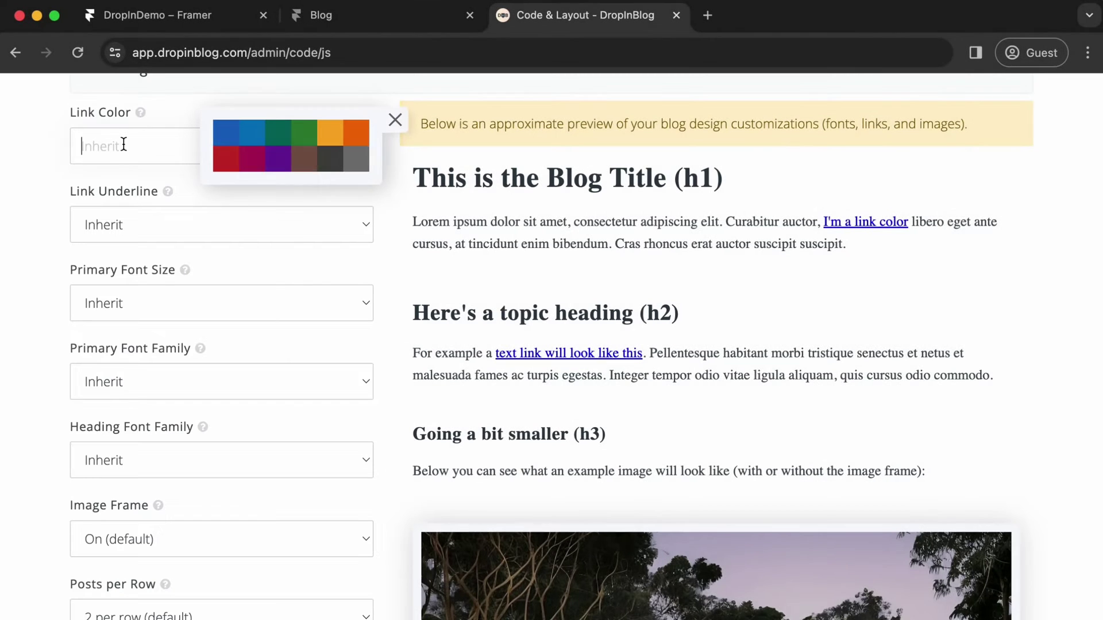
pyautogui.click(356, 137)
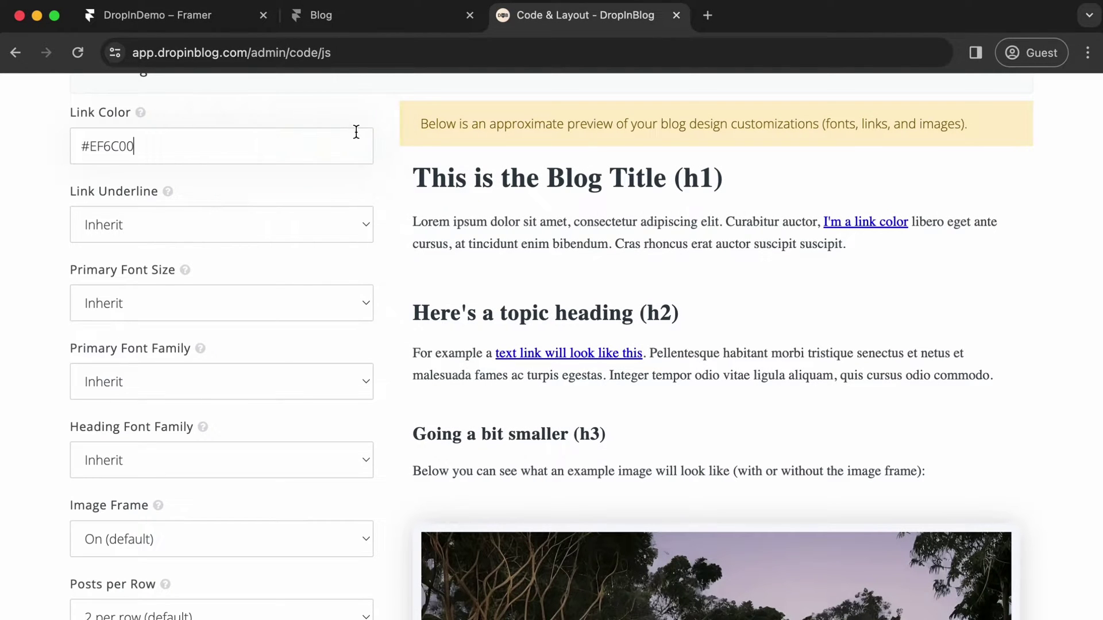
# Set the Primary Font Size to 18px and save the design customizations
pyautogui.scroll(-2, 398, 265)
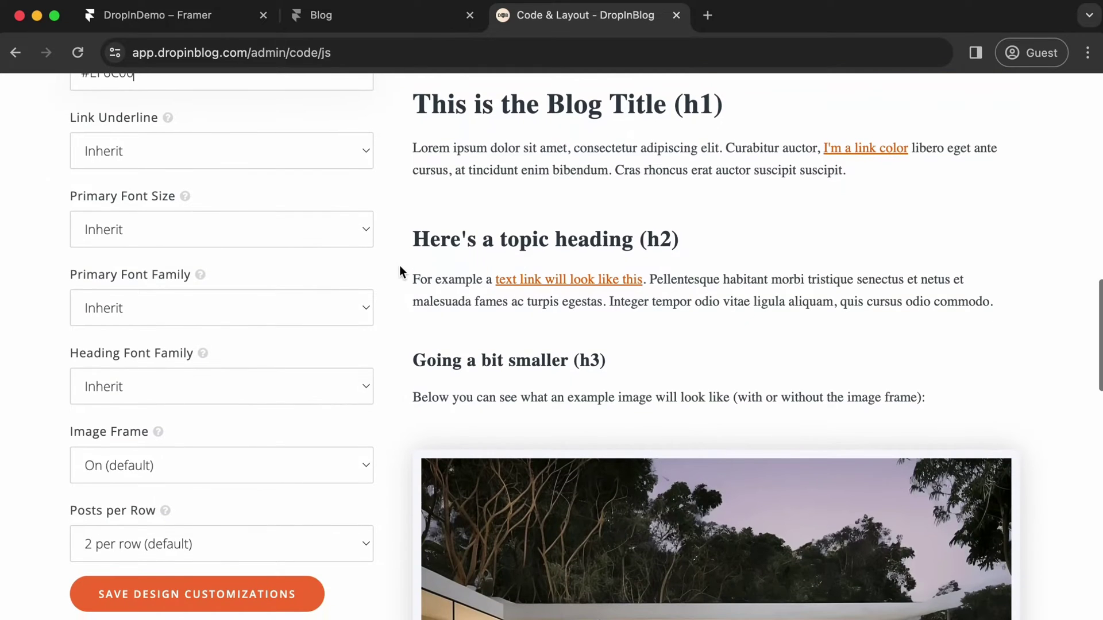
pyautogui.scroll(1, 121, 377)
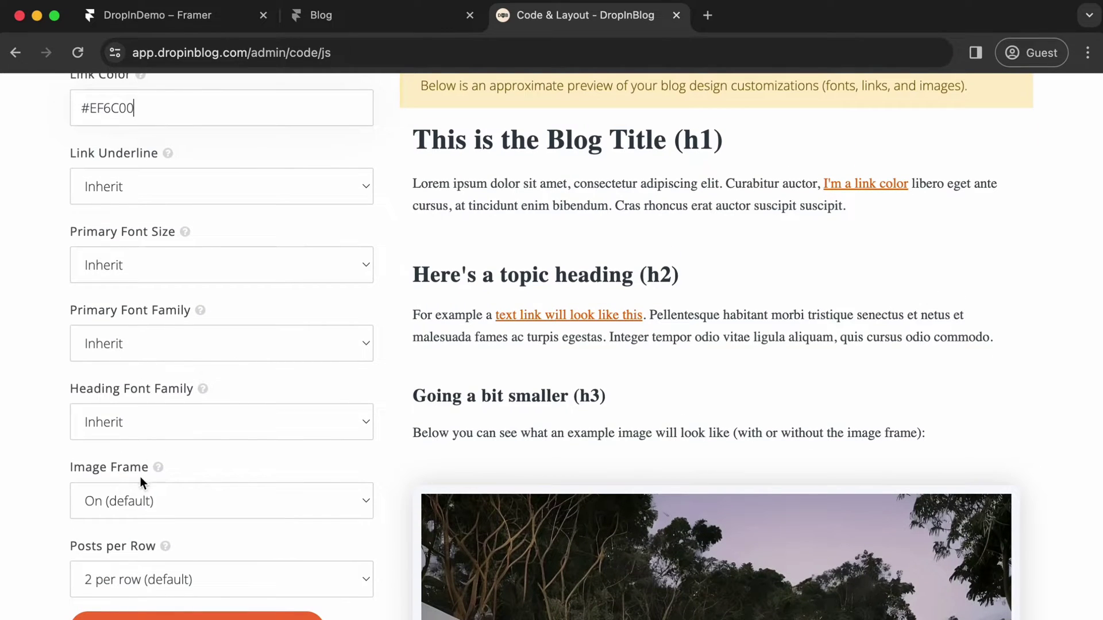
pyautogui.scroll(4, 281, 419)
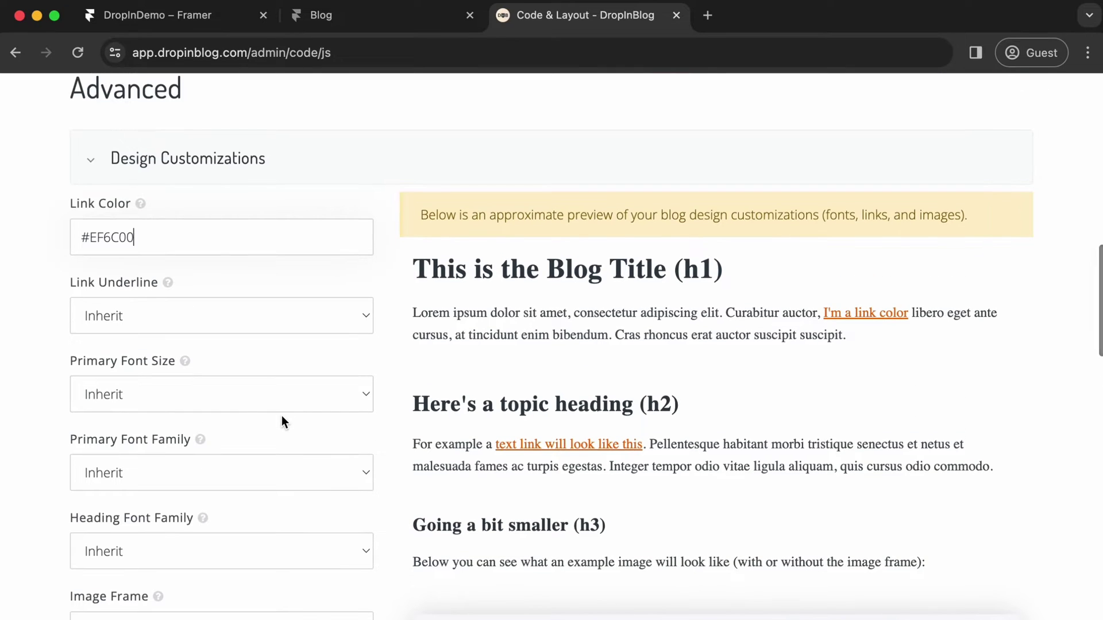
pyautogui.scroll(-4, 281, 415)
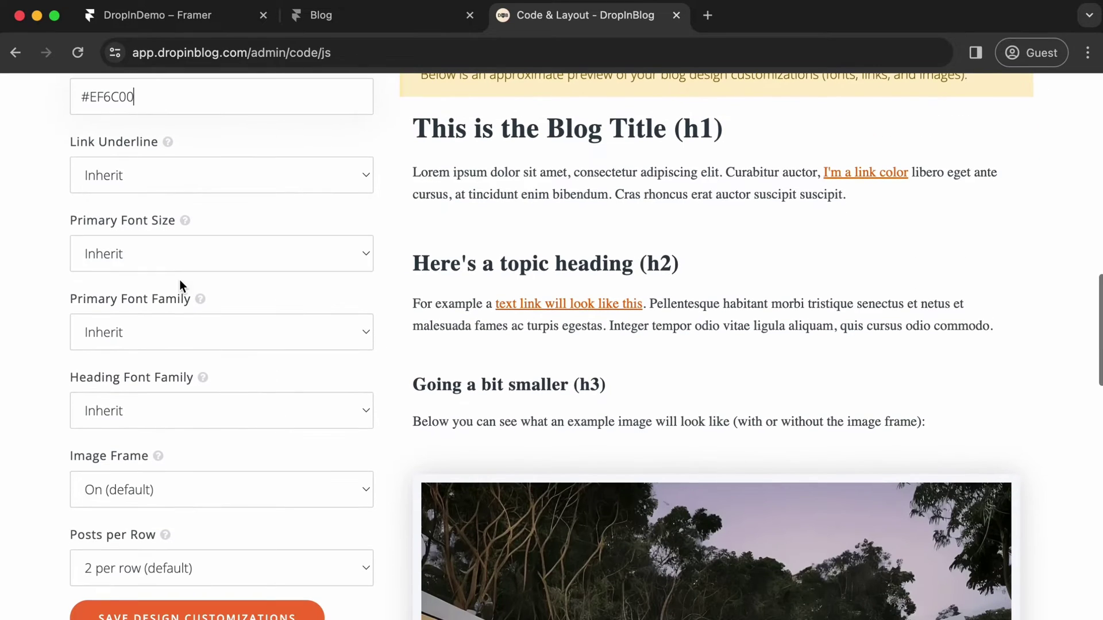
pyautogui.click(164, 251)
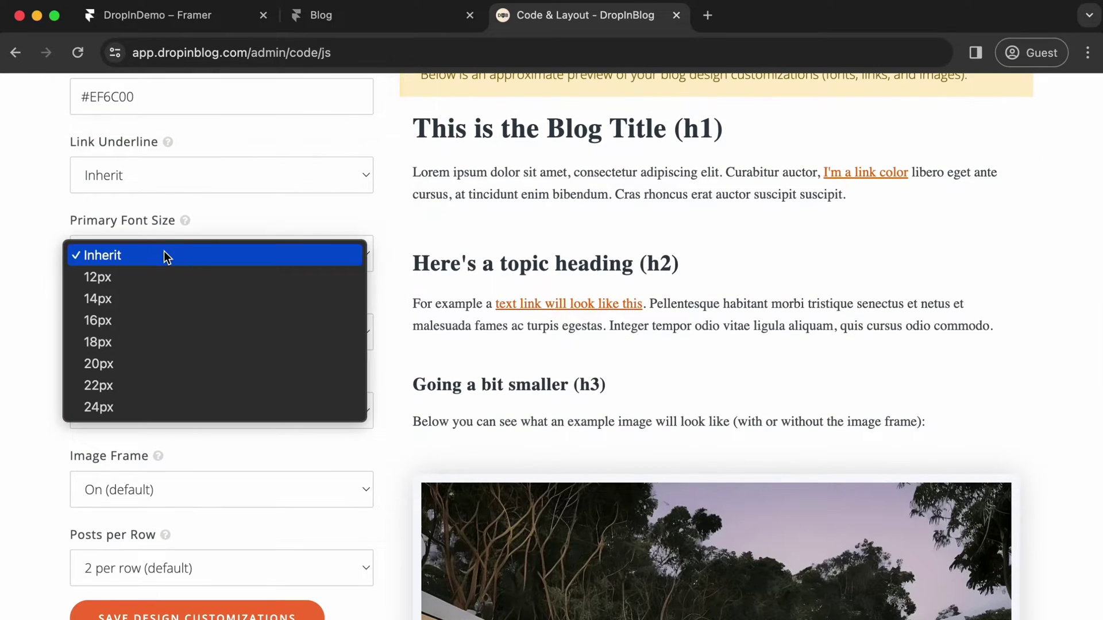
pyautogui.click(177, 342)
pyautogui.scroll(-3, 373, 306)
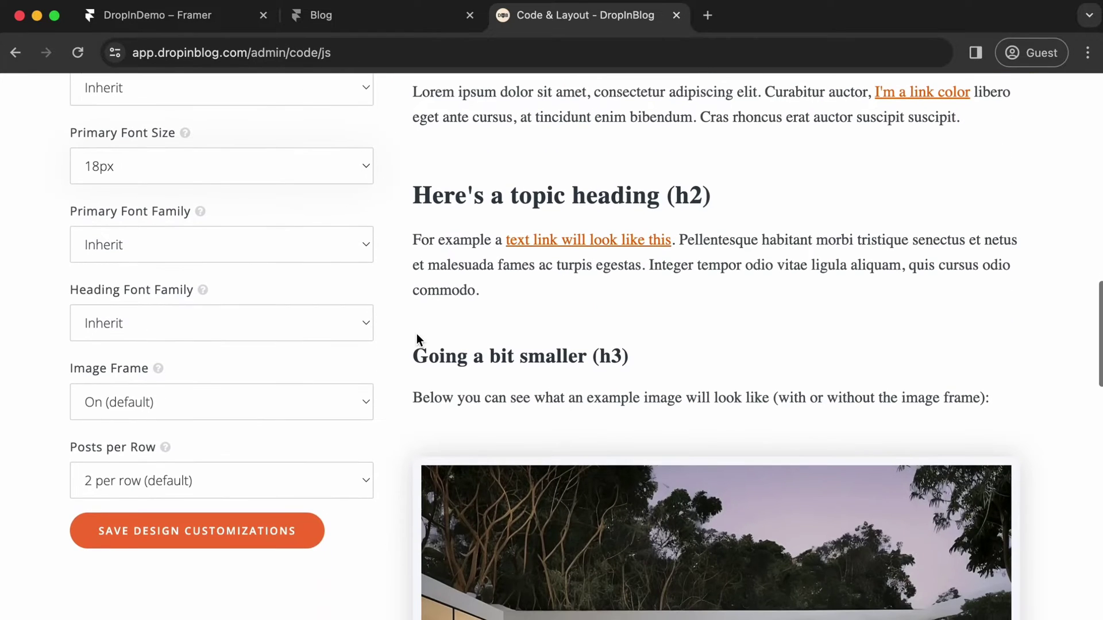
pyautogui.click(211, 551)
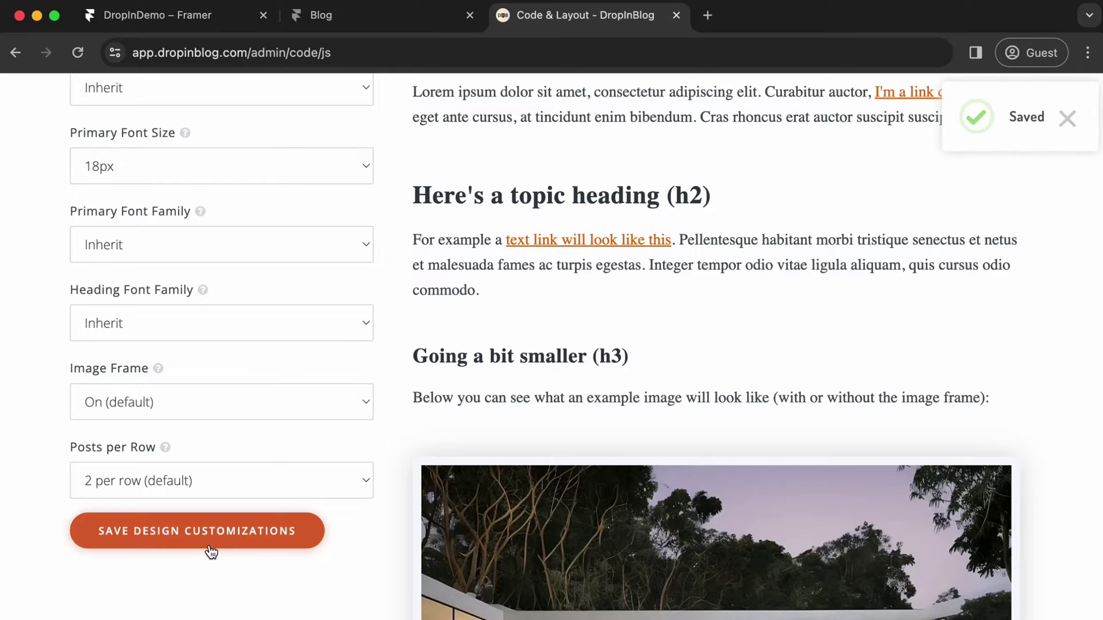
# Reload the live blog to show orange links, then open and scroll the Welcome to DropInBlog post
pyautogui.click(401, 27)
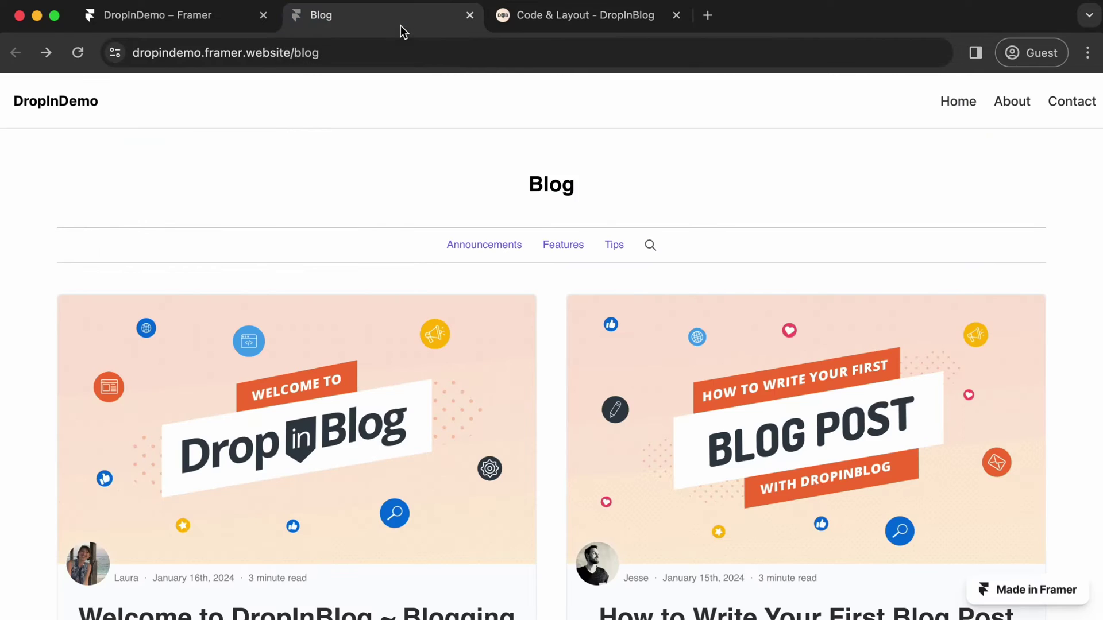
pyautogui.press('super+r')
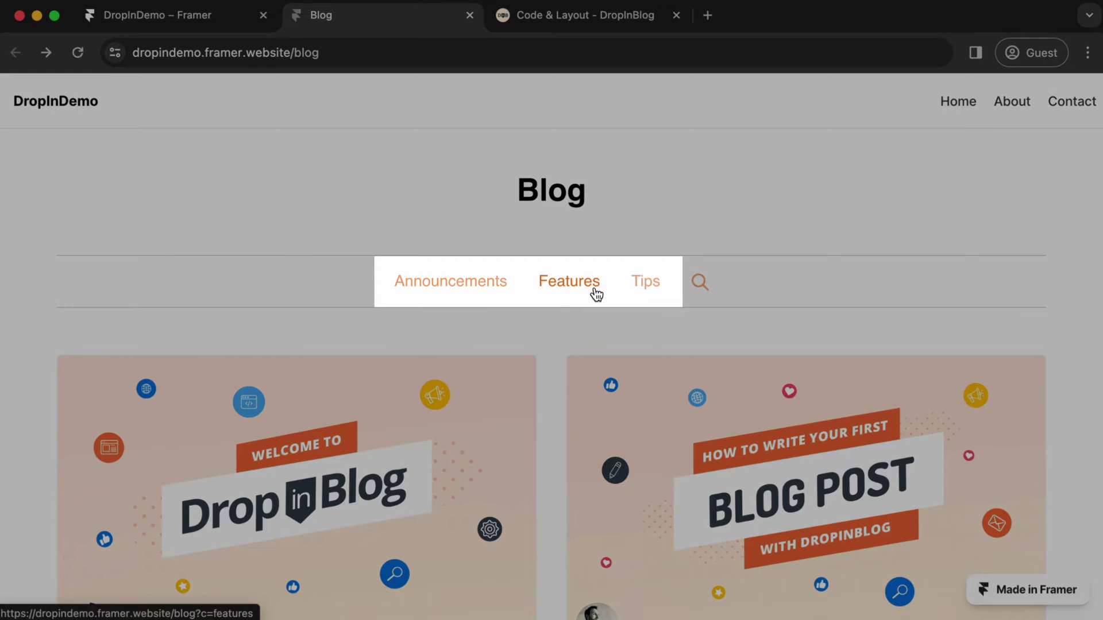
pyautogui.click(649, 284)
pyautogui.scroll(-3, 652, 401)
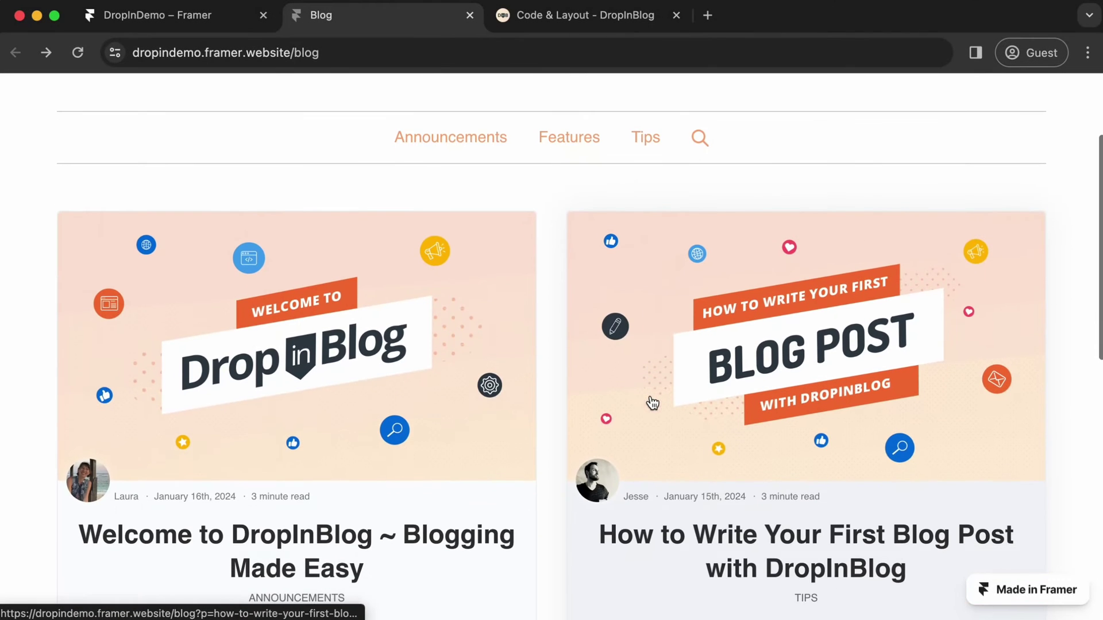
pyautogui.click(453, 363)
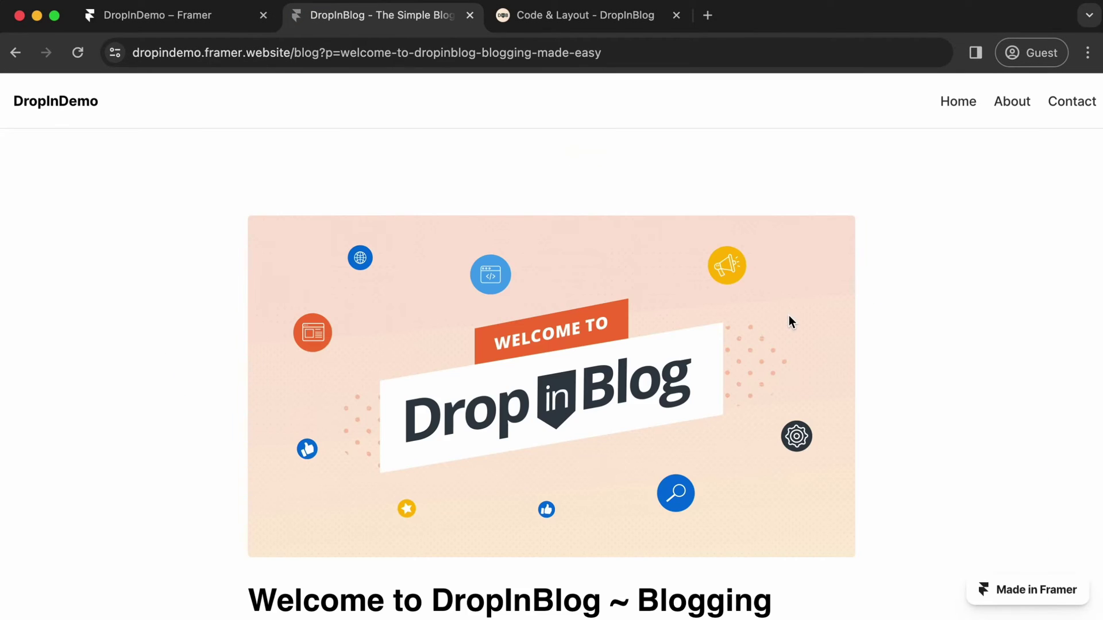
pyautogui.scroll(-9, 790, 321)
pyautogui.scroll(-15, 790, 321)
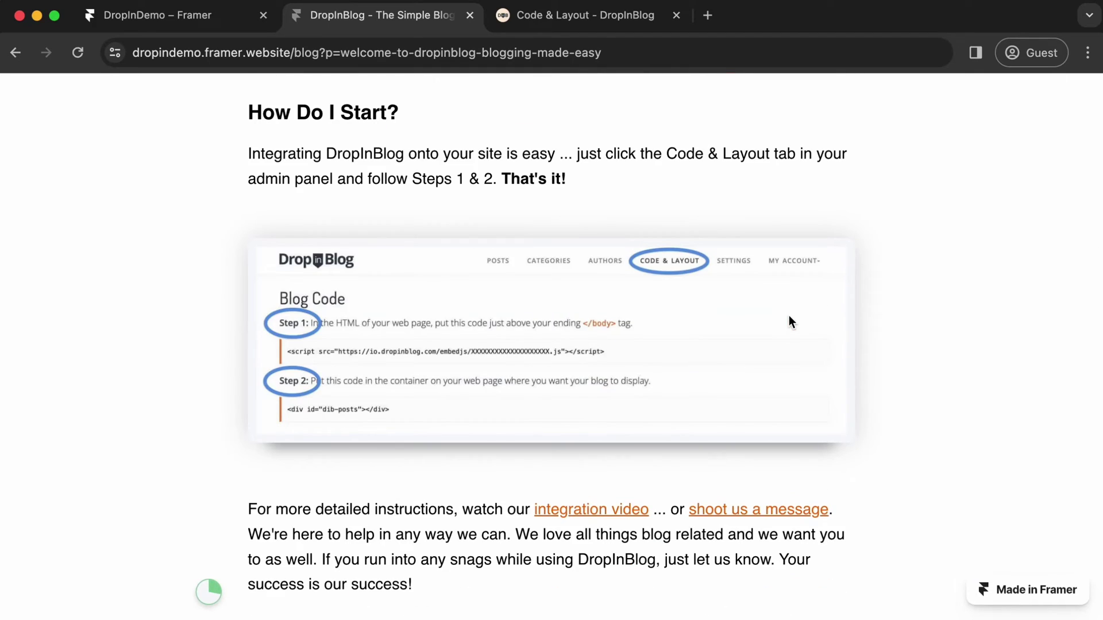
pyautogui.scroll(20, 789, 319)
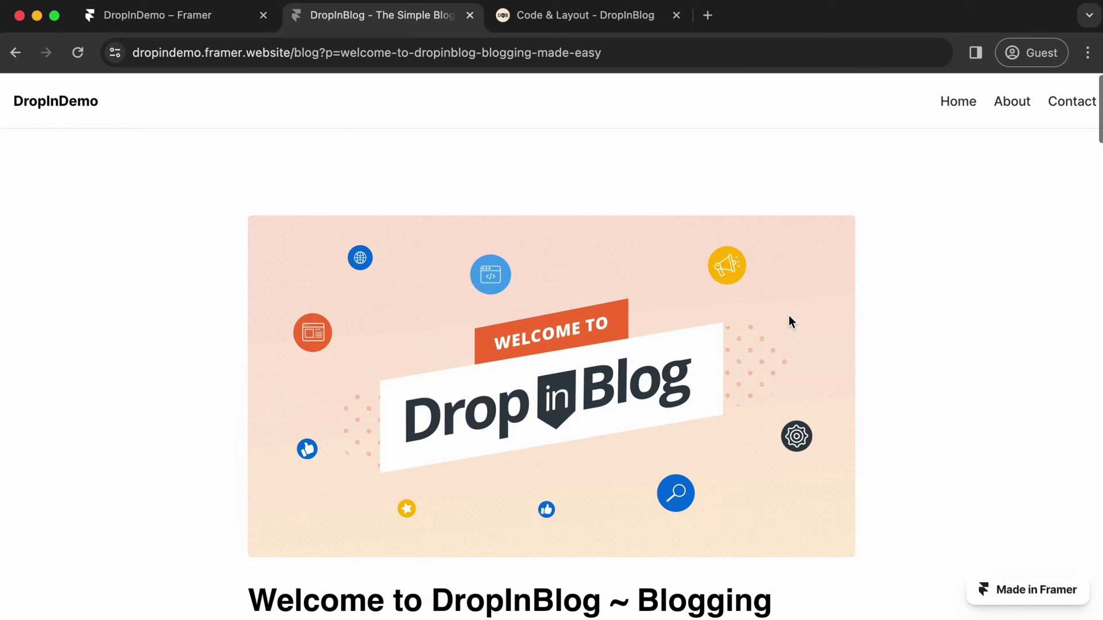